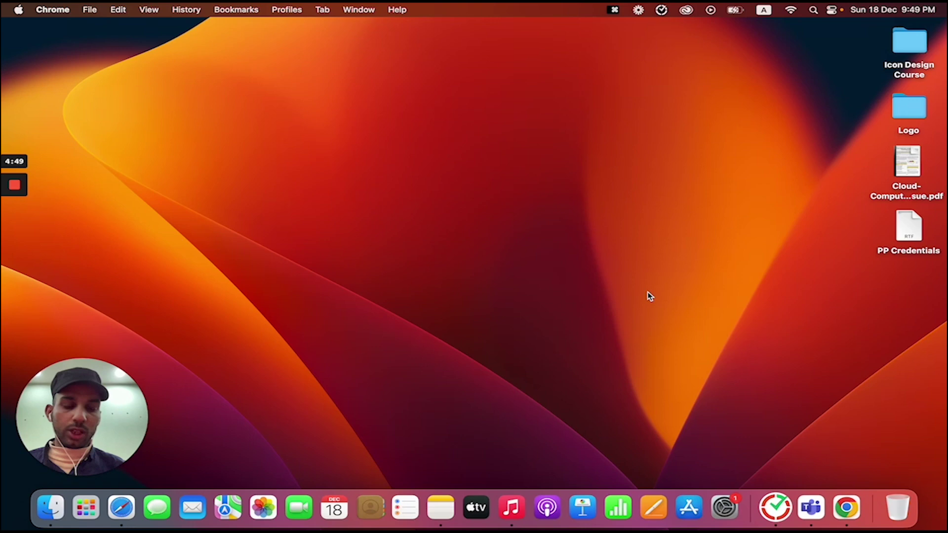
- Open a maximised Chrome window with the chosen profile
{"action": "left_click", "coordinate": [846, 507]}
{"action": "left_click", "coordinate": [501, 301]}
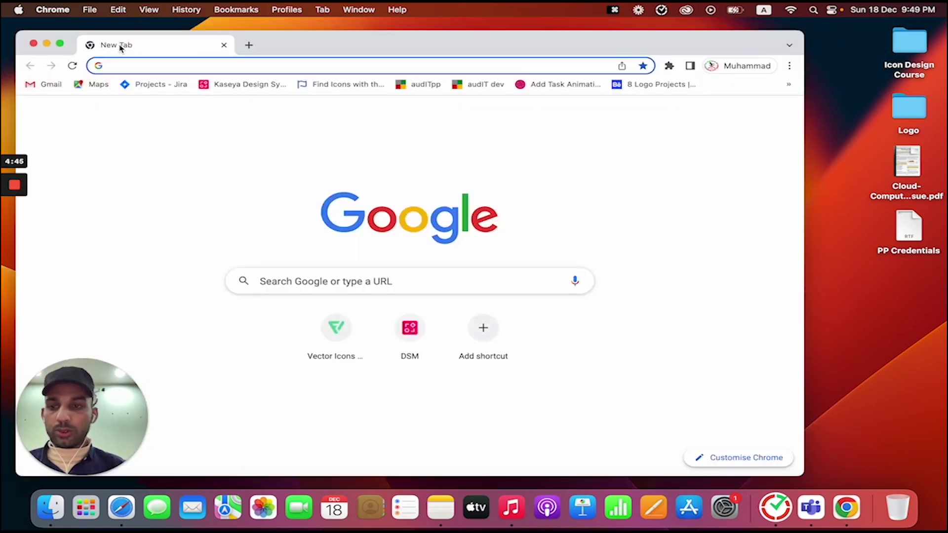
{"action": "left_click", "coordinate": [60, 45]}
{"action": "left_click", "coordinate": [155, 37]}
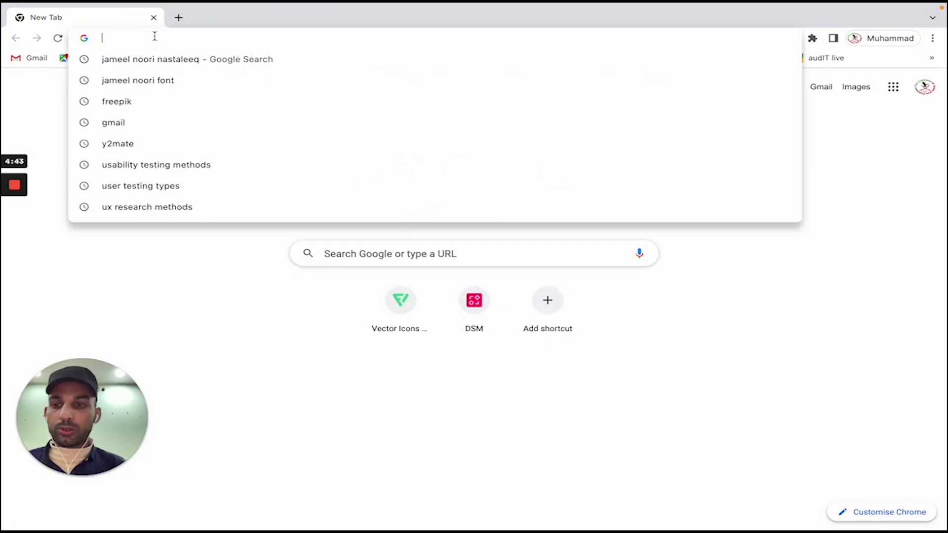
{"action": "type", "text": "jam"}
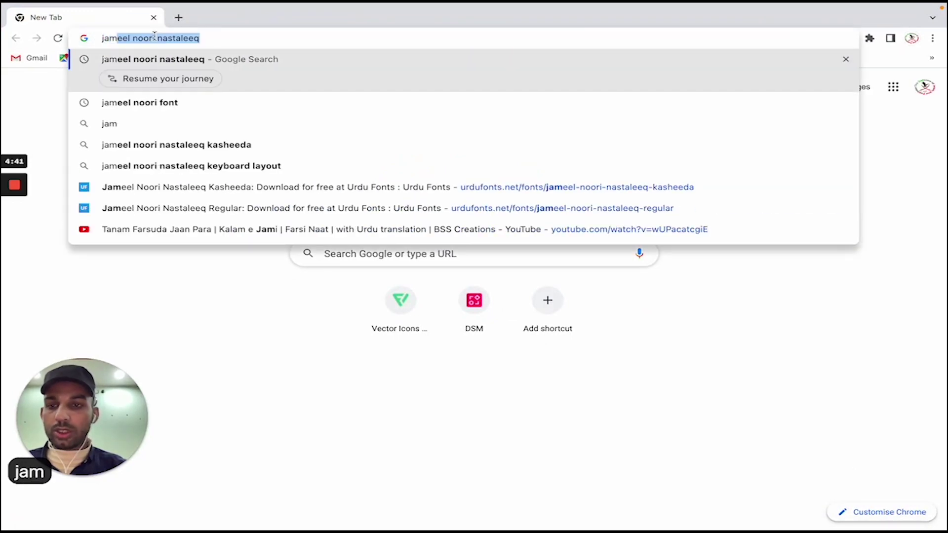
- Search 'jameel noori nastaleeq', open the urdufonts.net result, and return to the desktop
{"action": "key", "text": "Right"}
{"action": "key", "text": "Return"}
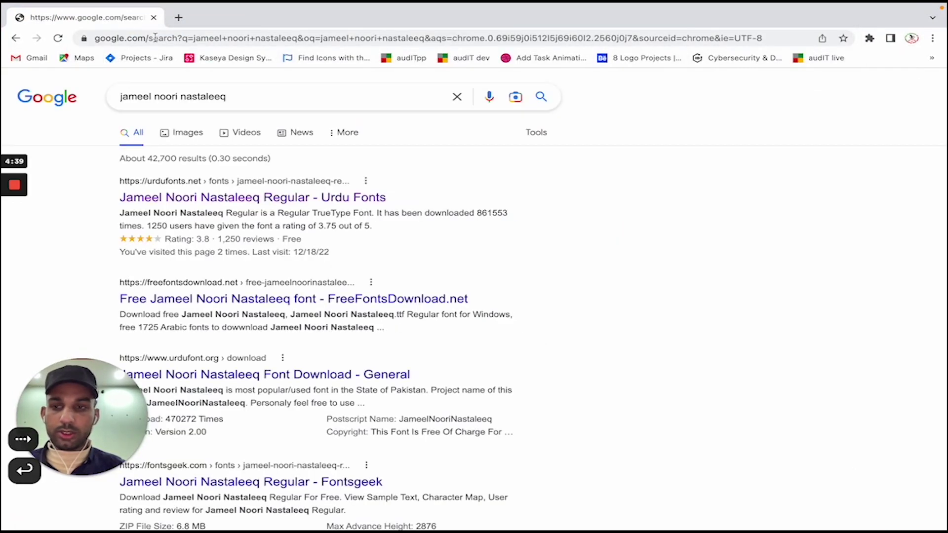
{"action": "left_click", "coordinate": [282, 194]}
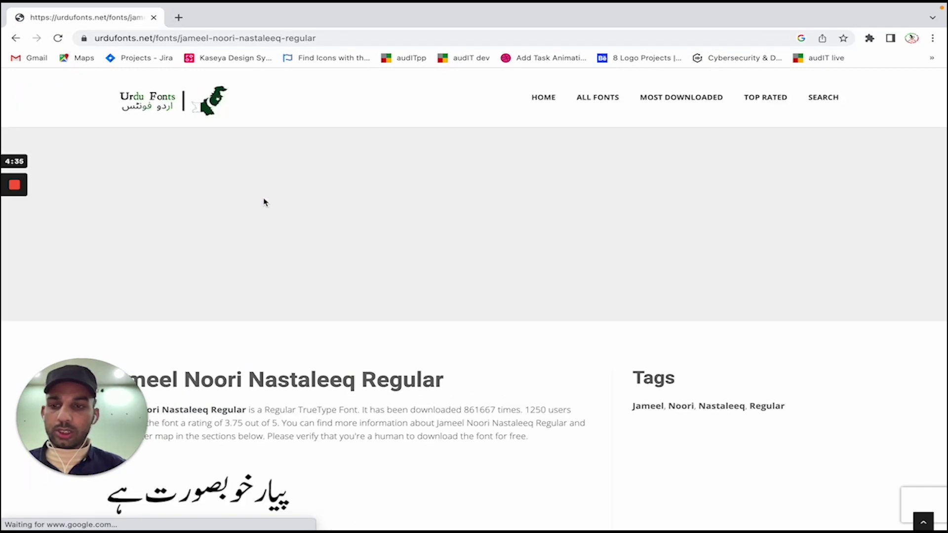
{"action": "scroll", "coordinate": [265, 201], "scroll_direction": "down", "scroll_amount": 2}
{"action": "scroll", "coordinate": [264, 202], "scroll_direction": "down", "scroll_amount": 2}
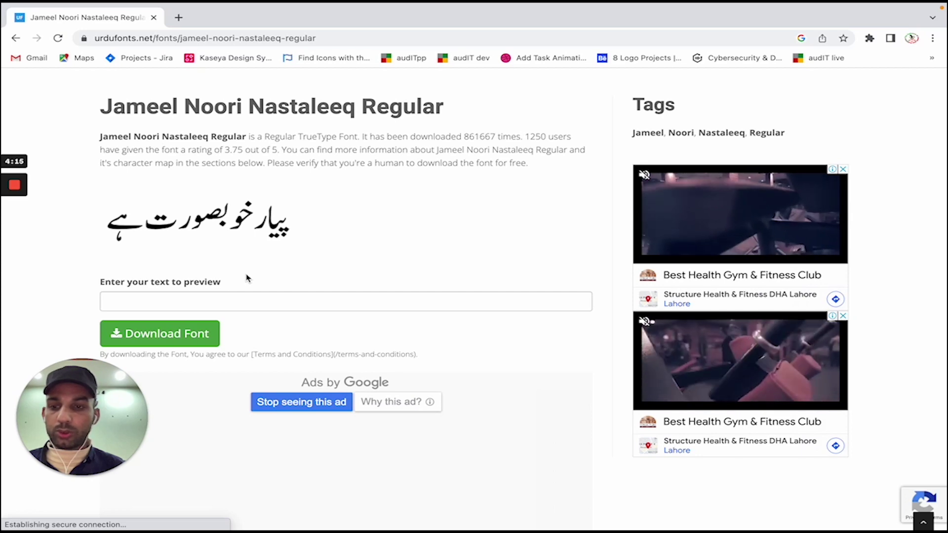
{"action": "key", "text": "ctrl+Left"}
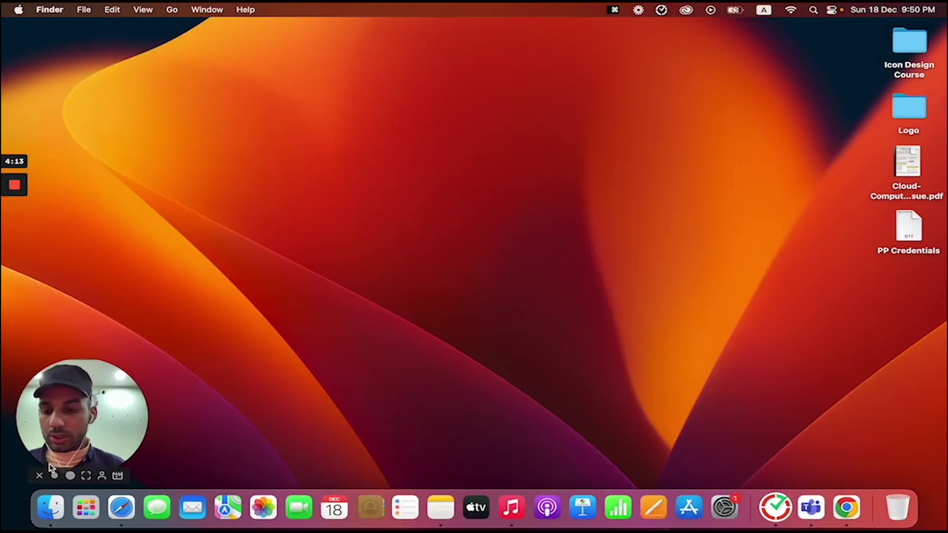
- In Finder's Downloads, unzip the Jameel Noori Nastaleeq archive and open the extracted folder
{"action": "left_click", "coordinate": [50, 508]}
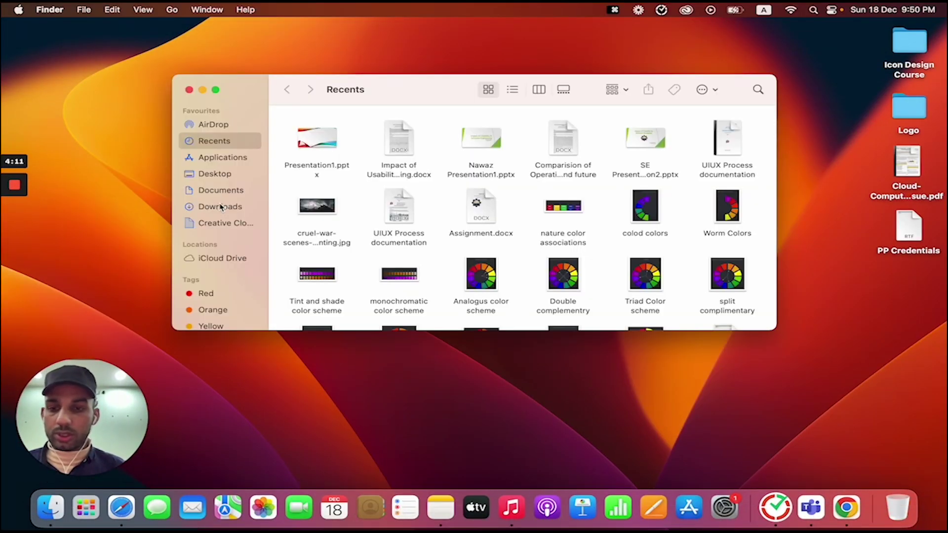
{"action": "left_click", "coordinate": [219, 207]}
{"action": "left_click", "coordinate": [216, 90]}
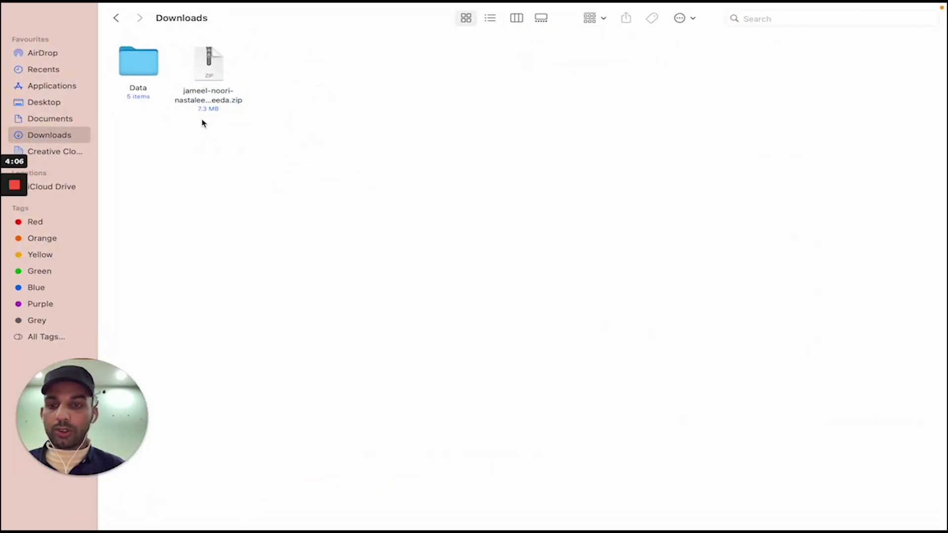
{"action": "left_click", "coordinate": [213, 68]}
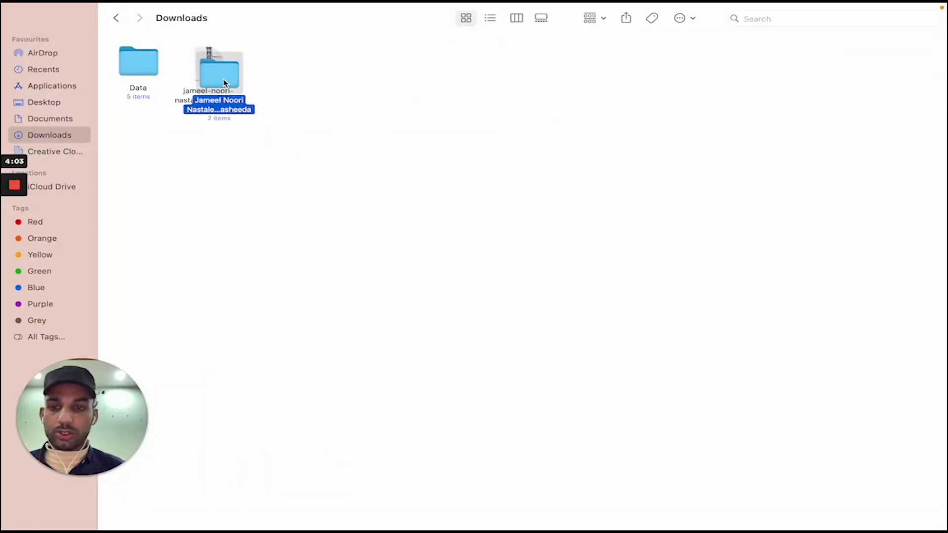
{"action": "double_click", "coordinate": [223, 86]}
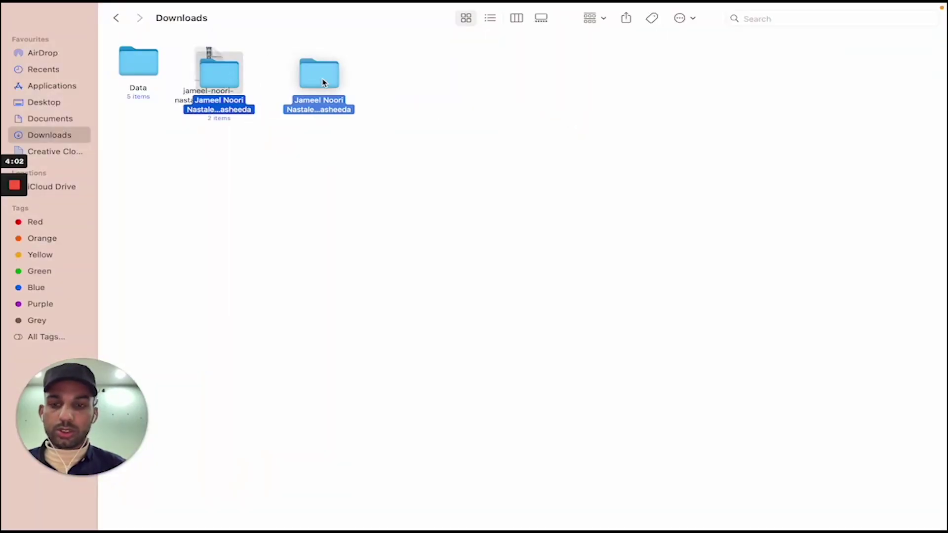
{"action": "double_click", "coordinate": [311, 77]}
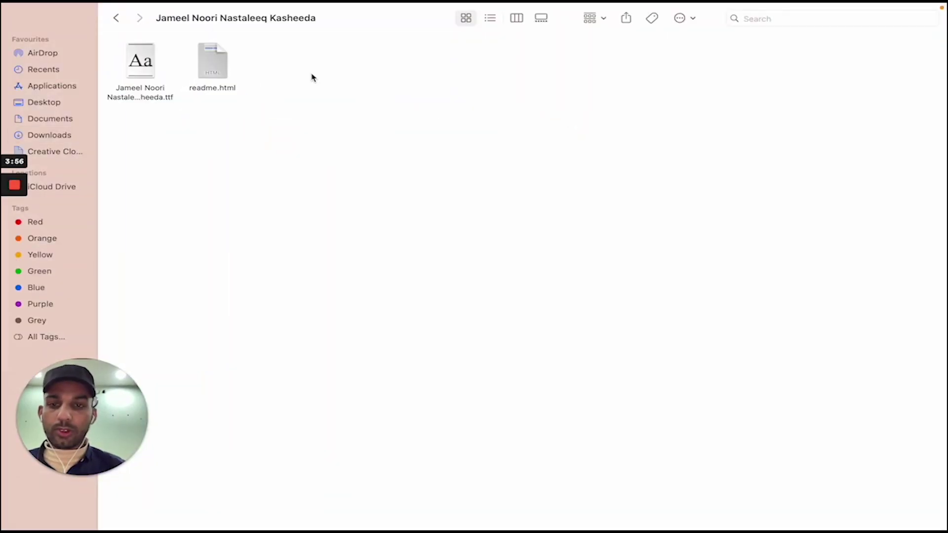
- Preview the Jameel Noori Nastaleeq .ttf in Font Book, skip reinstalling, and close it
{"action": "double_click", "coordinate": [146, 58]}
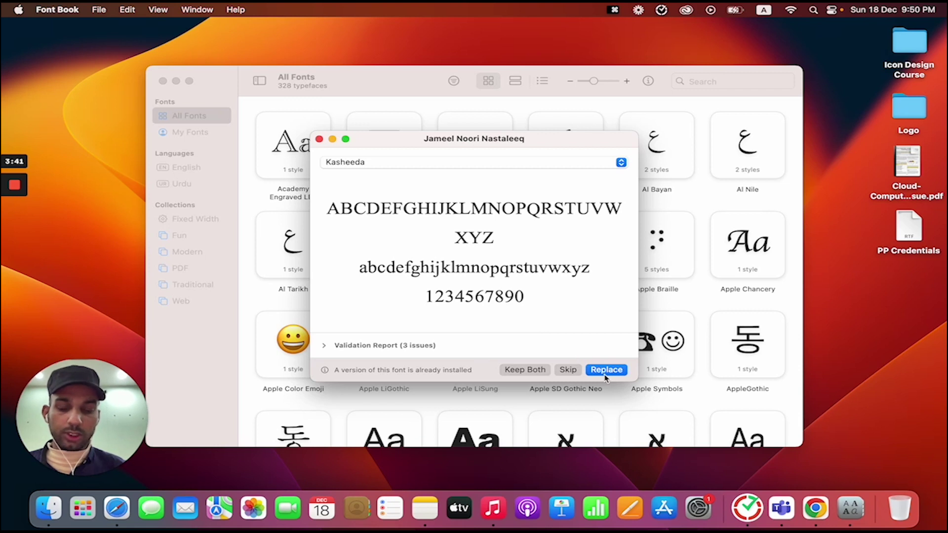
{"action": "mouse_move", "coordinate": [606, 370]}
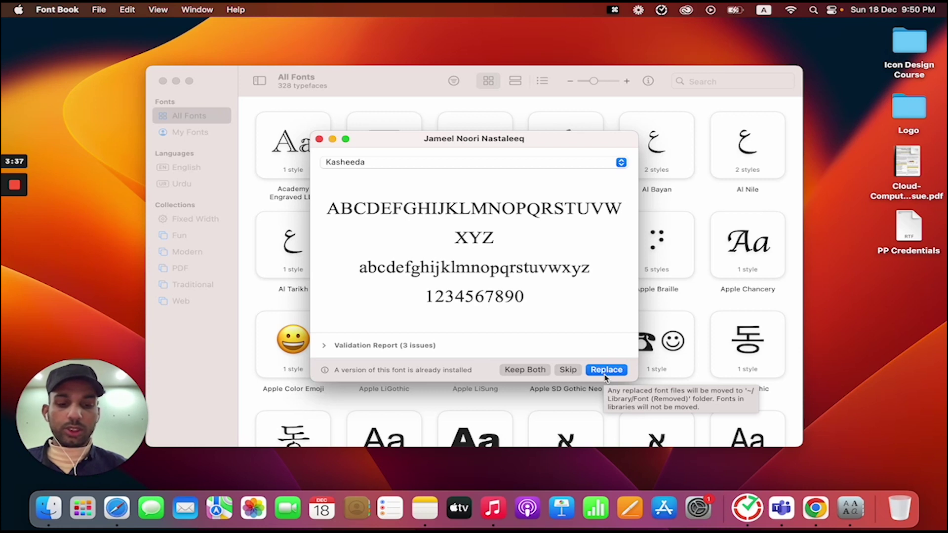
{"action": "left_click", "coordinate": [572, 376]}
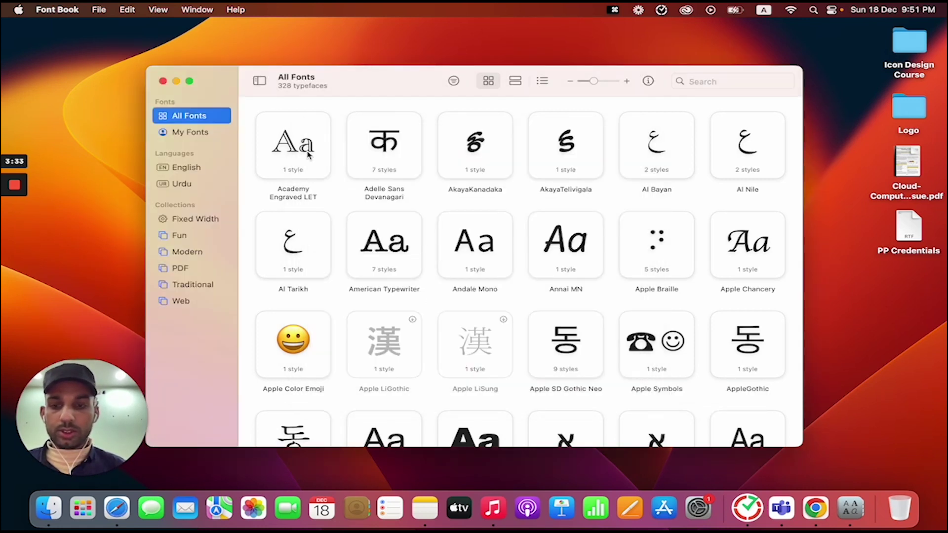
{"action": "left_click", "coordinate": [165, 82]}
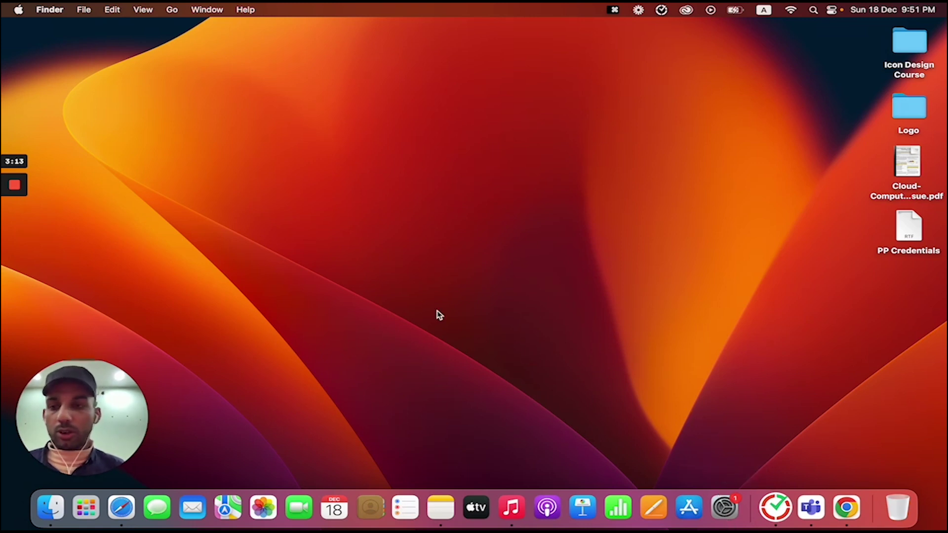
- Open System Settings and go to General > Language & Region
{"action": "left_click", "coordinate": [20, 13]}
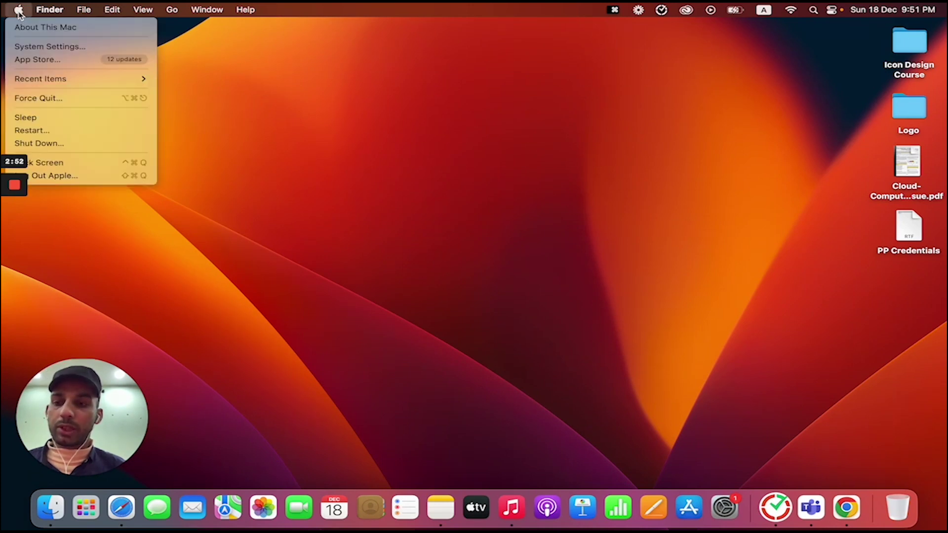
{"action": "left_click", "coordinate": [432, 243]}
{"action": "left_click", "coordinate": [724, 509]}
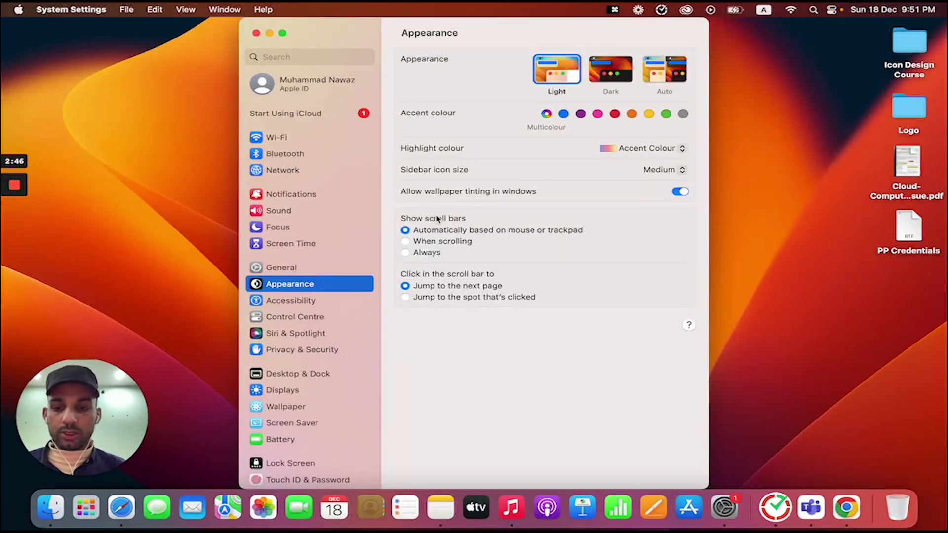
{"action": "left_click", "coordinate": [291, 271]}
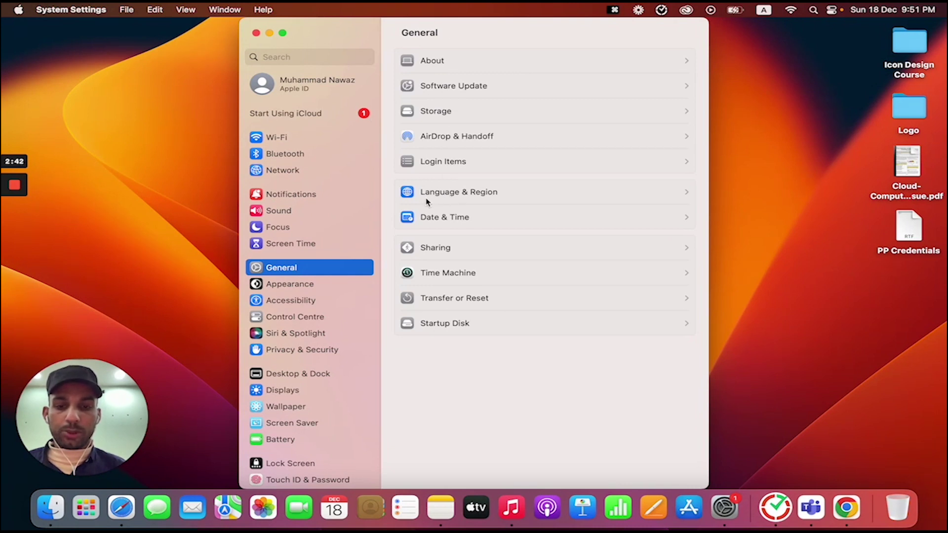
{"action": "left_click", "coordinate": [510, 194]}
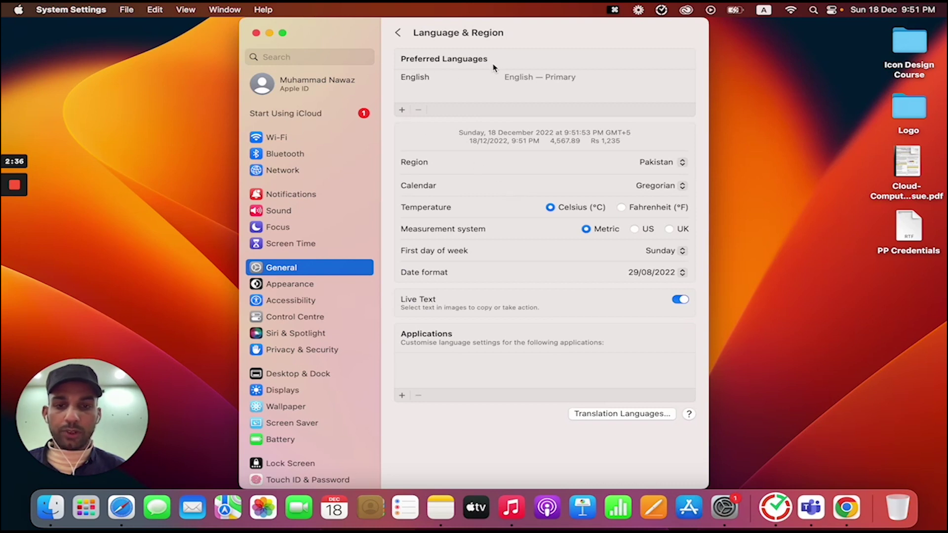
- Add Urdu under Preferred Languages and choose Use English as primary
{"action": "left_click", "coordinate": [403, 110]}
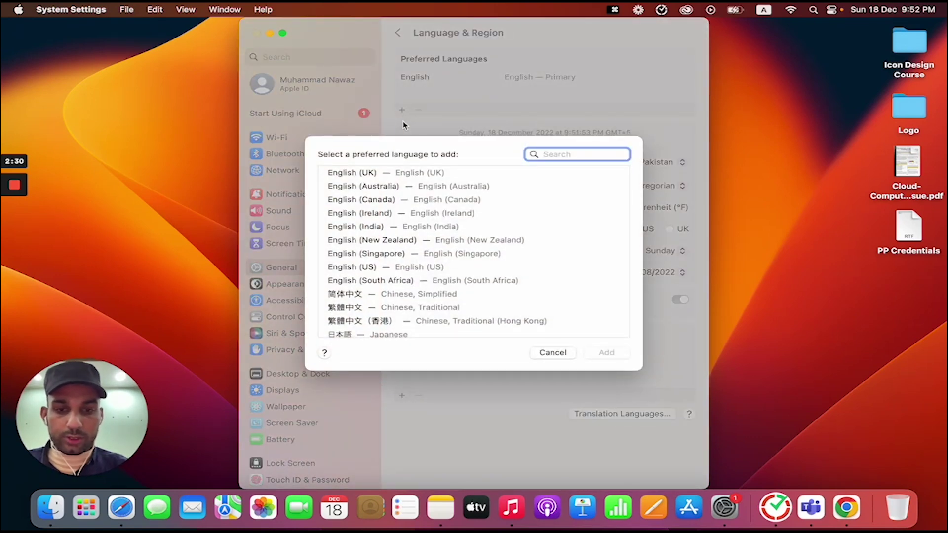
{"action": "type", "text": "urdu"}
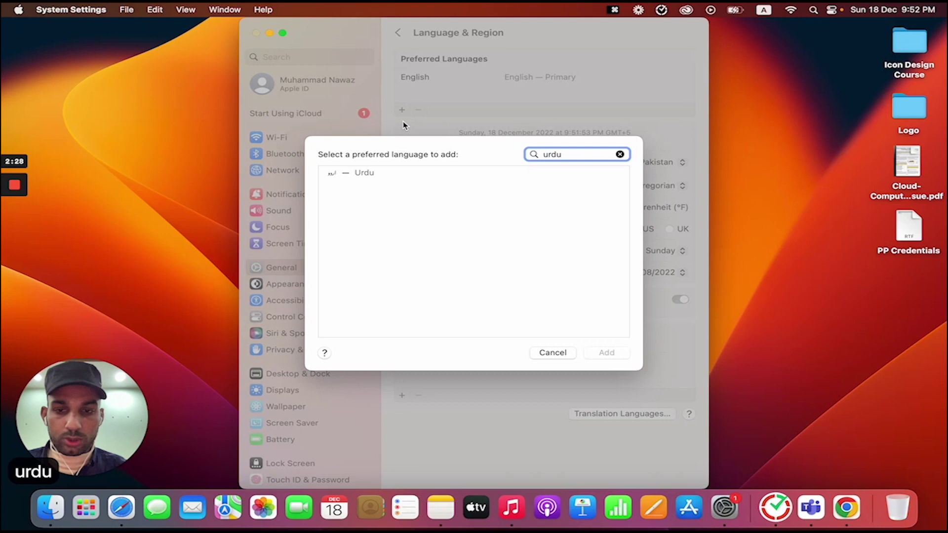
{"action": "left_click", "coordinate": [364, 174]}
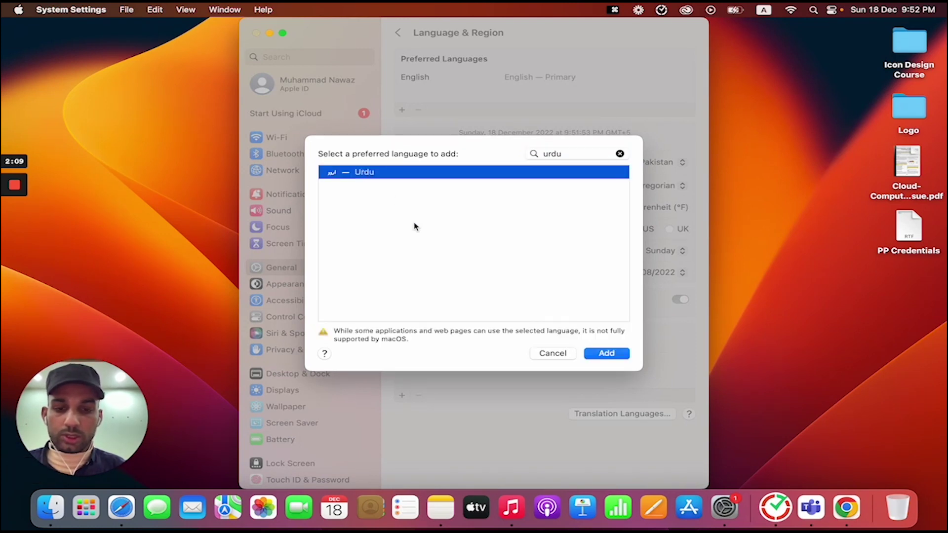
{"action": "left_click", "coordinate": [600, 354]}
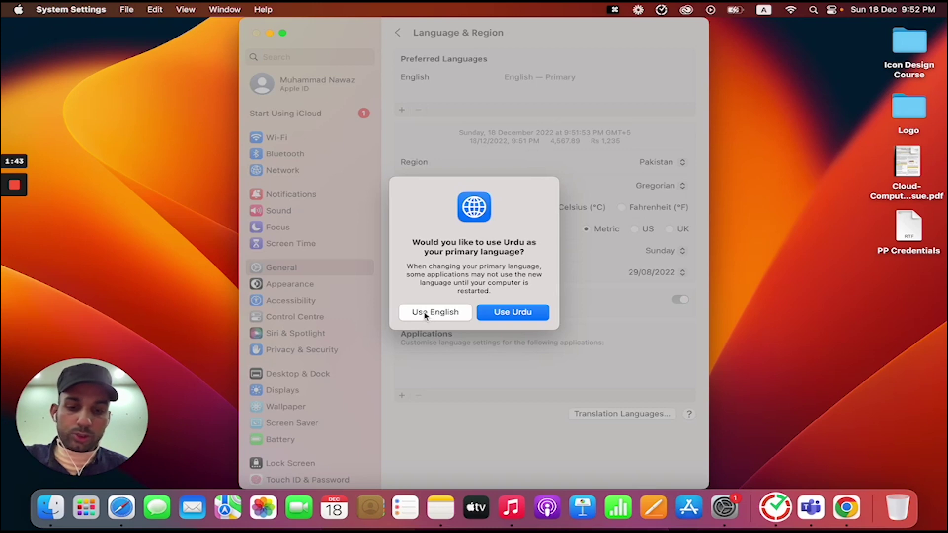
{"action": "left_click", "coordinate": [426, 312]}
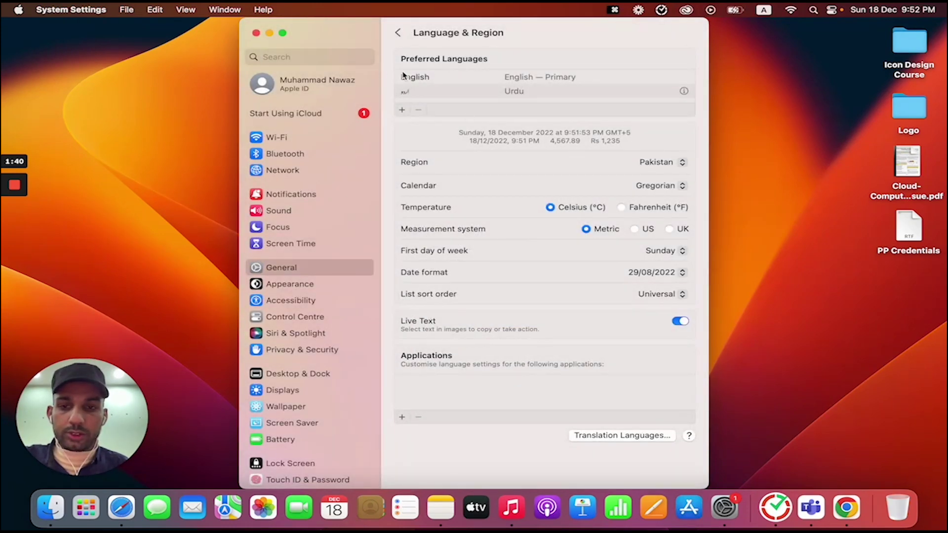
- Close System Settings, switch the input source to Urdu, and bring Chrome back
{"action": "left_click", "coordinate": [256, 32]}
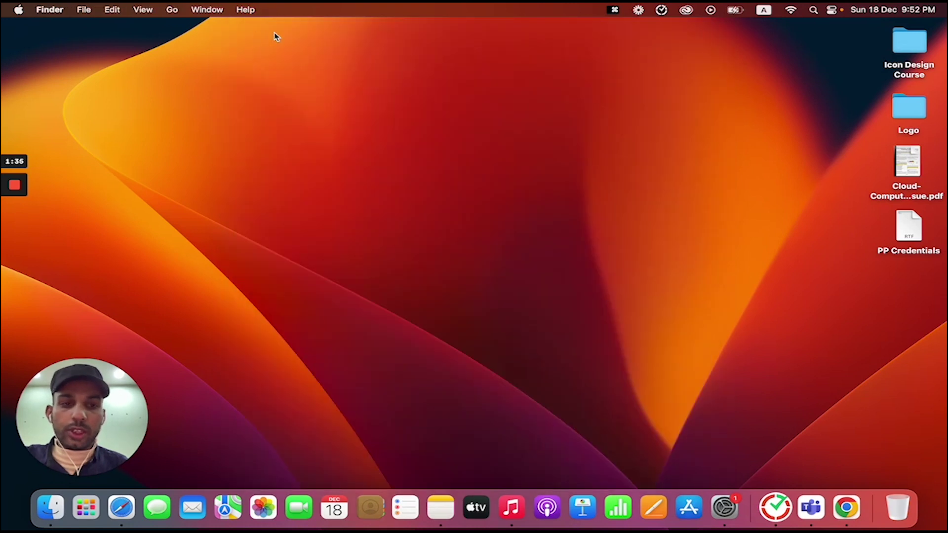
{"action": "left_click", "coordinate": [766, 15]}
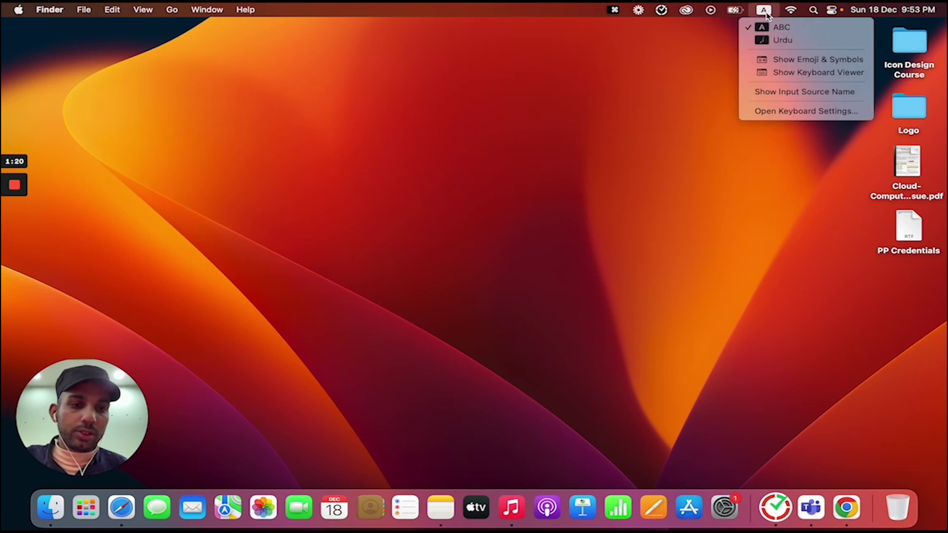
{"action": "left_click", "coordinate": [802, 40]}
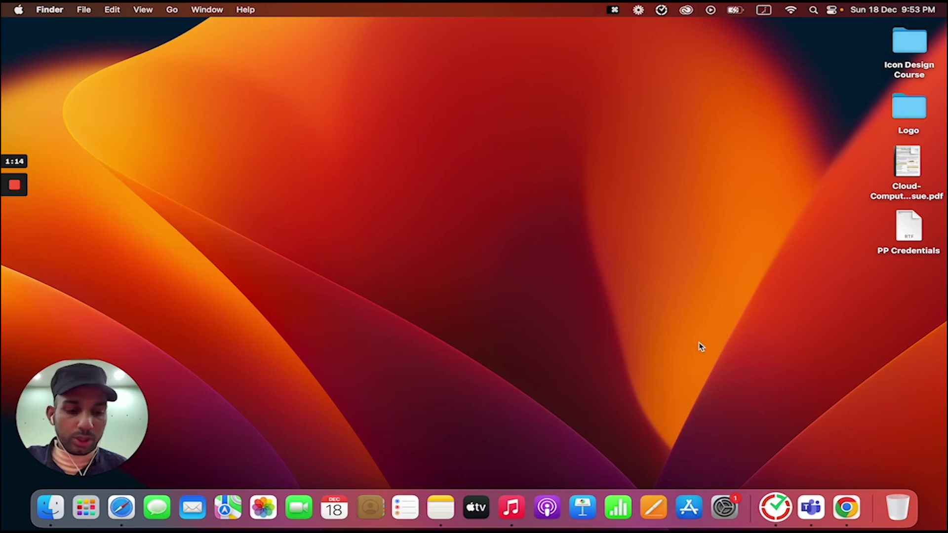
{"action": "left_click", "coordinate": [846, 508]}
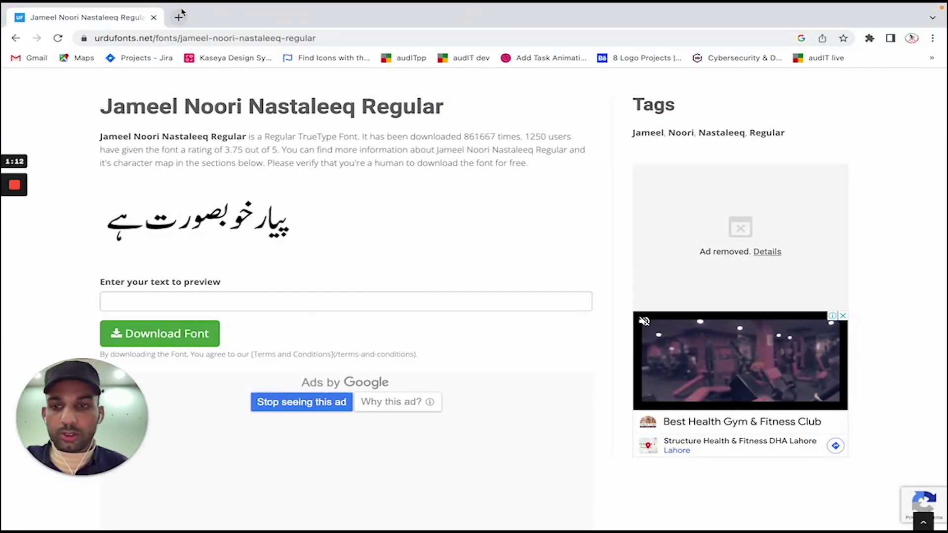
- Replace the font tab with a new tab, then type and erase Urdu 'میں پاکستانی ہوں'
{"action": "left_click", "coordinate": [178, 17]}
{"action": "left_click", "coordinate": [154, 16]}
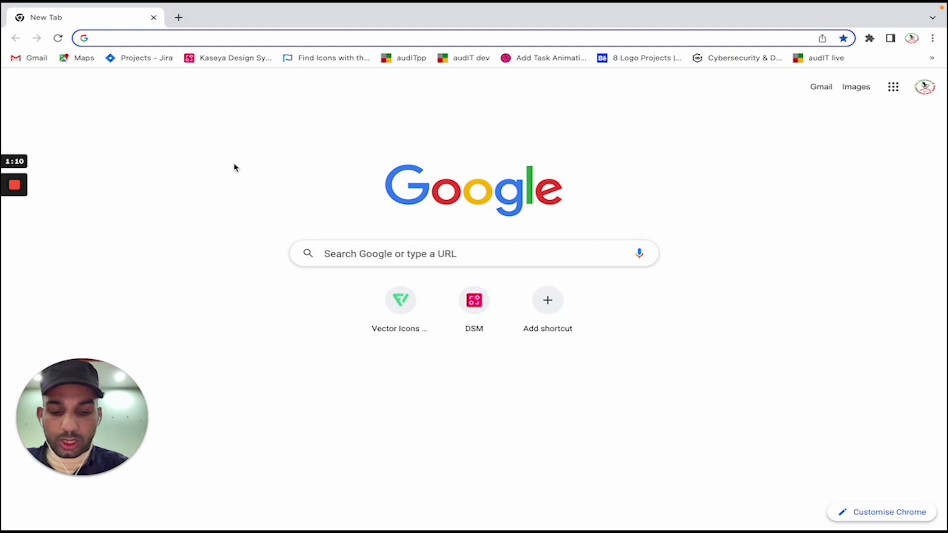
{"action": "type", "text": "ا"}
{"action": "type", "text": "روع"}
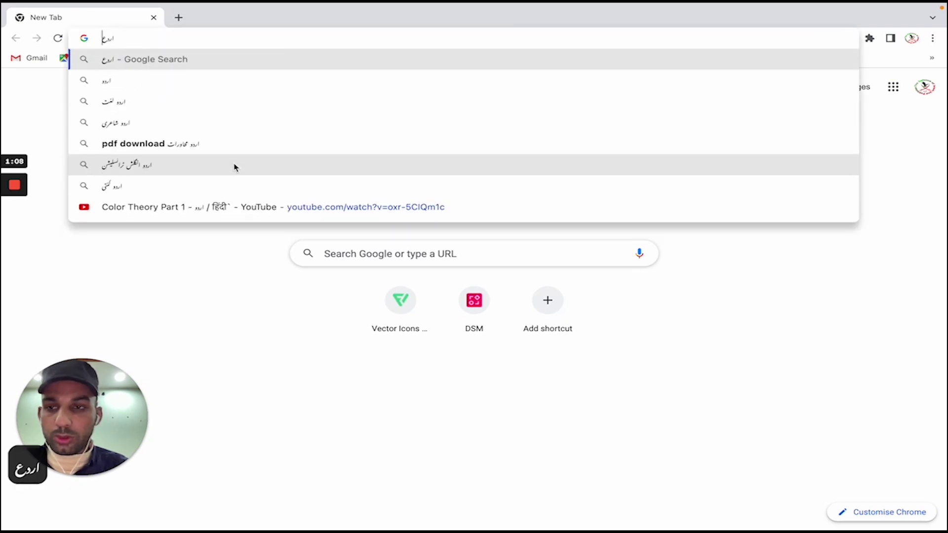
{"action": "key", "text": "BackSpace"}
{"action": "key", "text": "BackSpace"}
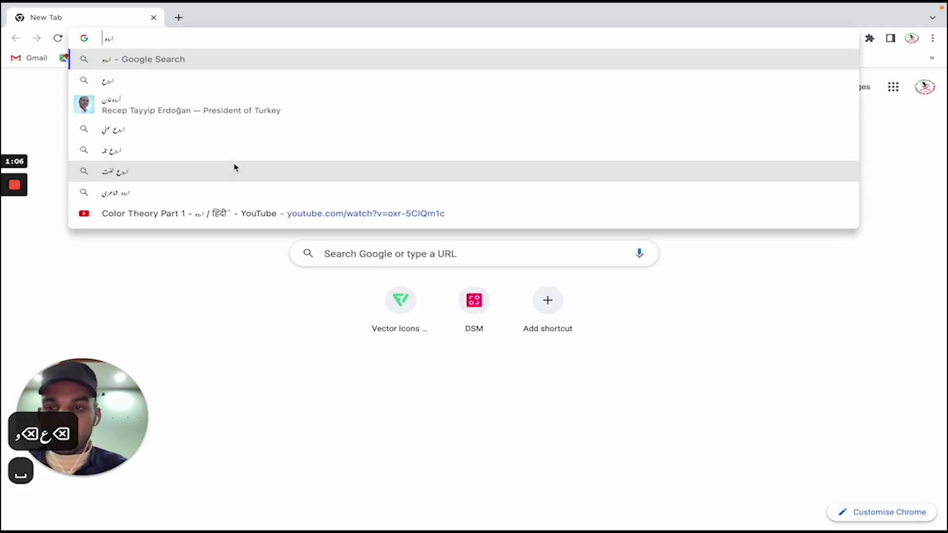
{"action": "type", "text": "ردو"}
{"action": "key", "text": "BackSpace"}
{"action": "key", "text": "BackSpace"}
{"action": "key", "text": "BackSpace"}
{"action": "key", "text": "BackSpace"}
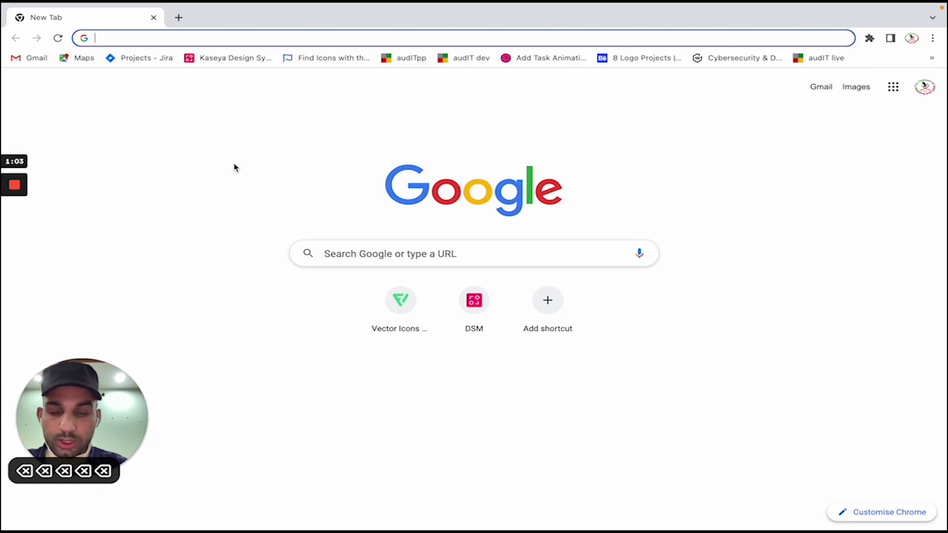
{"action": "type", "text": "می"}
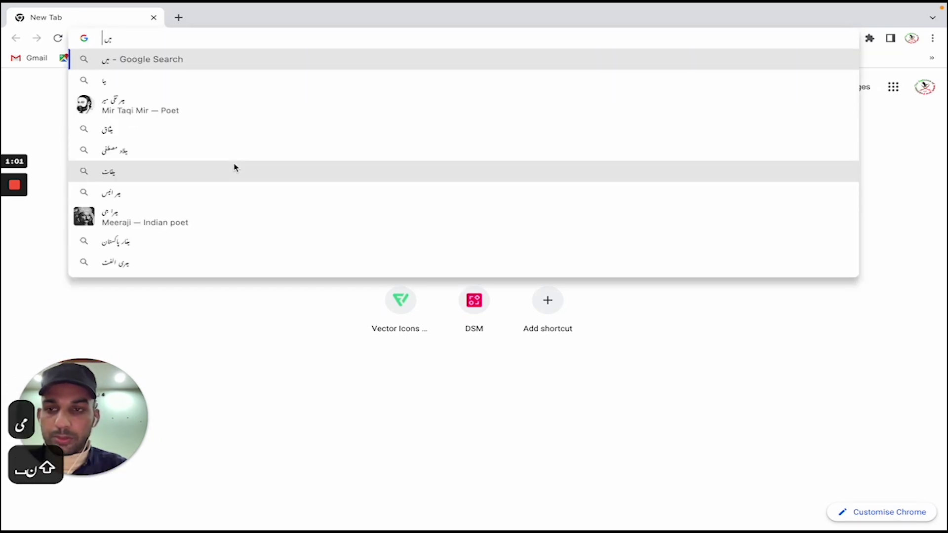
{"action": "type", "text": "ں پاکست"}
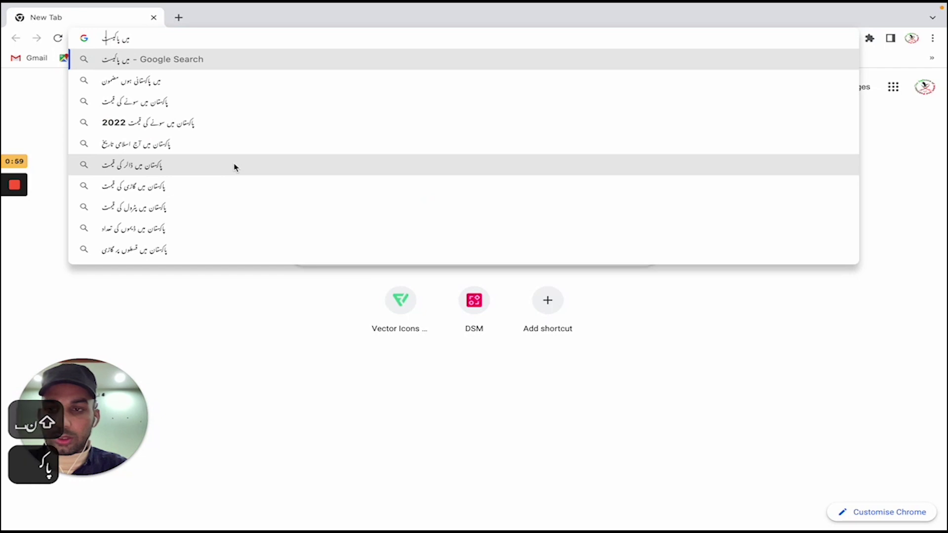
{"action": "type", "text": "ا"}
{"action": "key", "text": "BackSpace"}
{"action": "key", "text": "BackSpace"}
{"action": "key", "text": "BackSpace"}
{"action": "key", "text": "BackSpace"}
{"action": "type", "text": "س"}
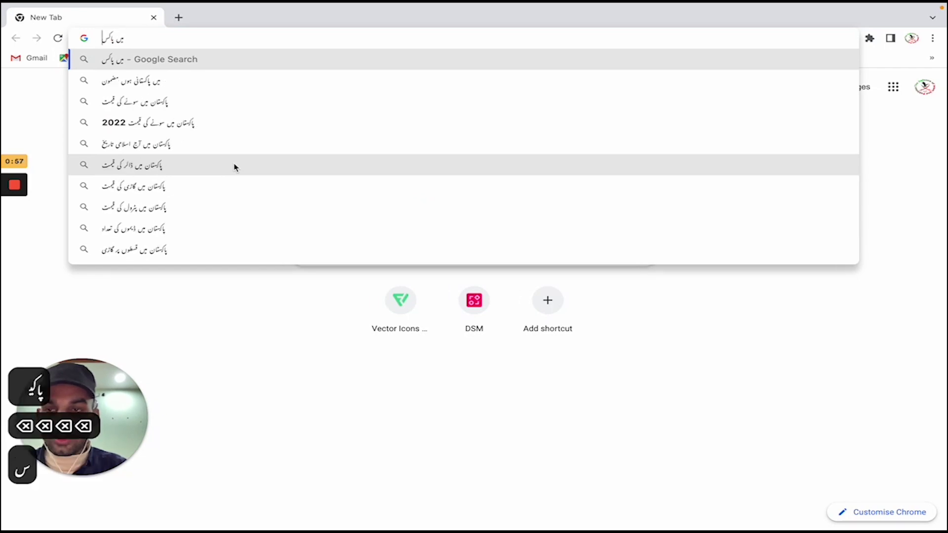
{"action": "type", "text": "تانی ہو"}
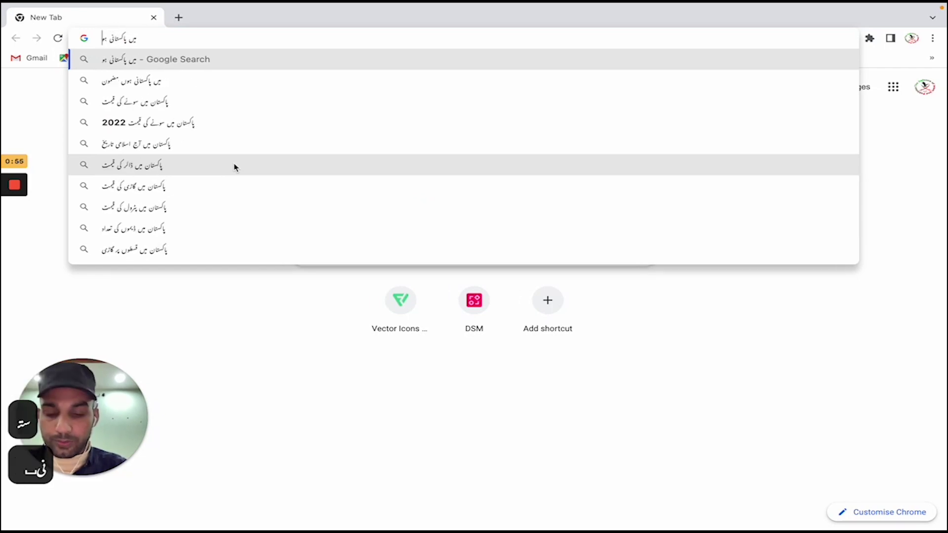
{"action": "type", "text": "ں"}
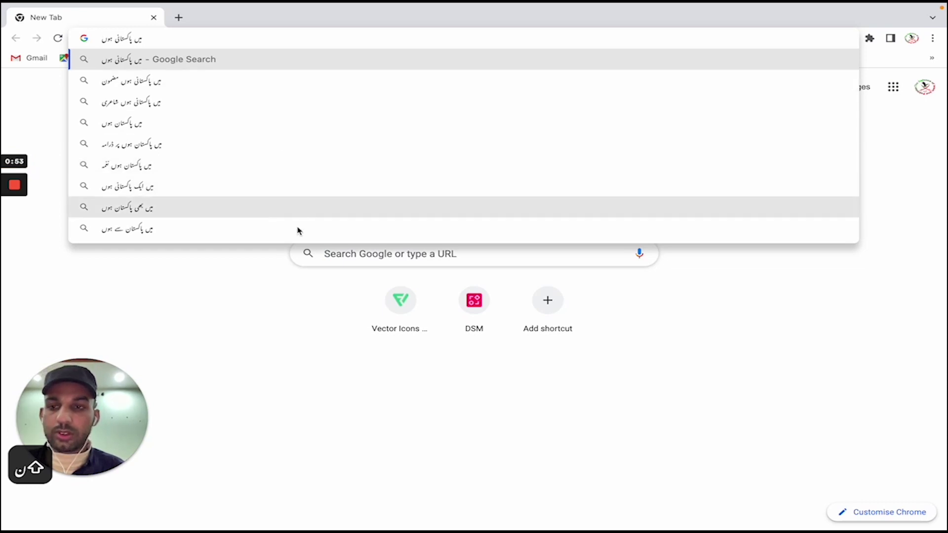
{"action": "key", "text": "BackSpace"}
{"action": "key", "text": "BackSpace"}
{"action": "key", "text": "BackSpace"}
{"action": "key", "text": "BackSpace"}
{"action": "key", "text": "BackSpace"}
{"action": "key", "text": "BackSpace"}
{"action": "key", "text": "BackSpace"}
{"action": "key", "text": "BackSpace"}
{"action": "key", "text": "BackSpace"}
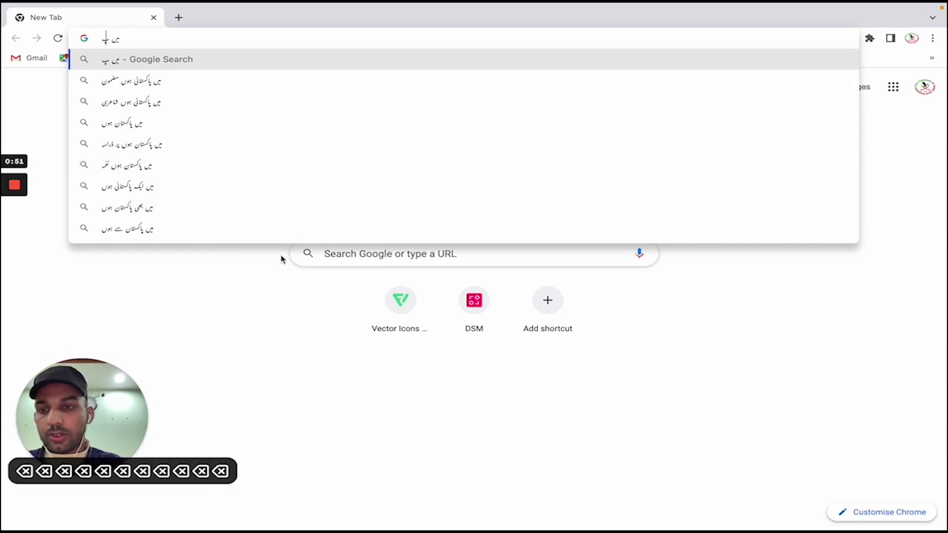
{"action": "key", "text": "BackSpace"}
{"action": "key", "text": "BackSpace"}
{"action": "key", "text": "BackSpace"}
{"action": "key", "text": "BackSpace"}
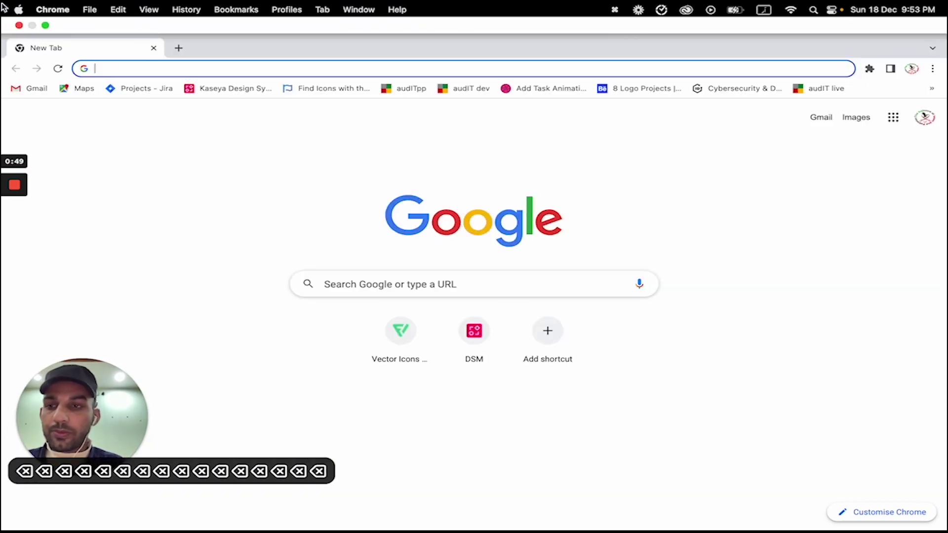
- Close Chrome and delete the stray Urdu letters from Spotlight
{"action": "left_click", "coordinate": [19, 25]}
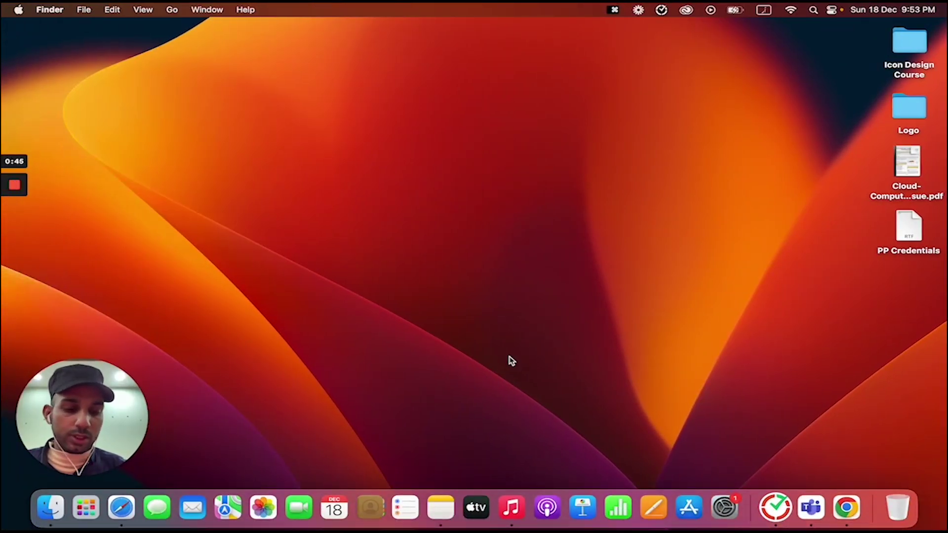
{"action": "left_click", "coordinate": [812, 12]}
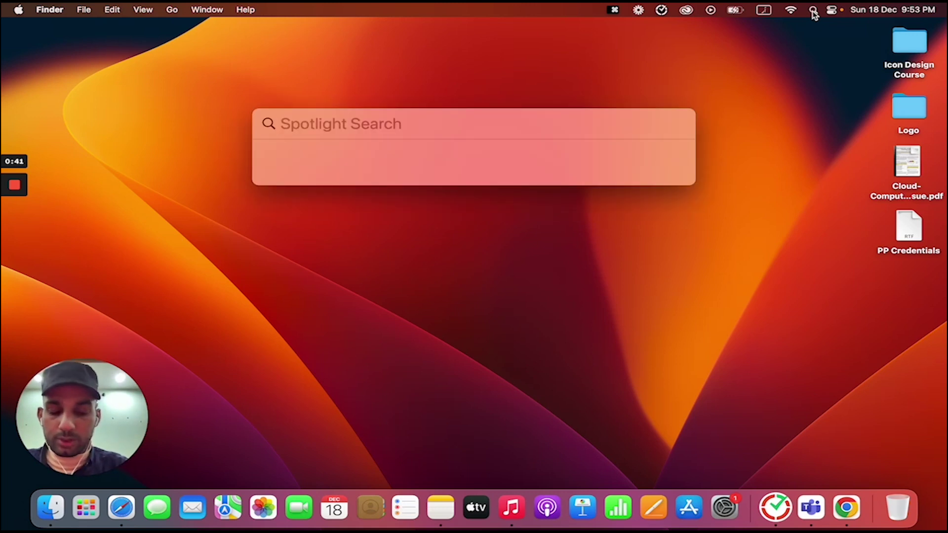
{"action": "type", "text": "ں"}
{"action": "key", "text": "BackSpace"}
{"action": "type", "text": "و"}
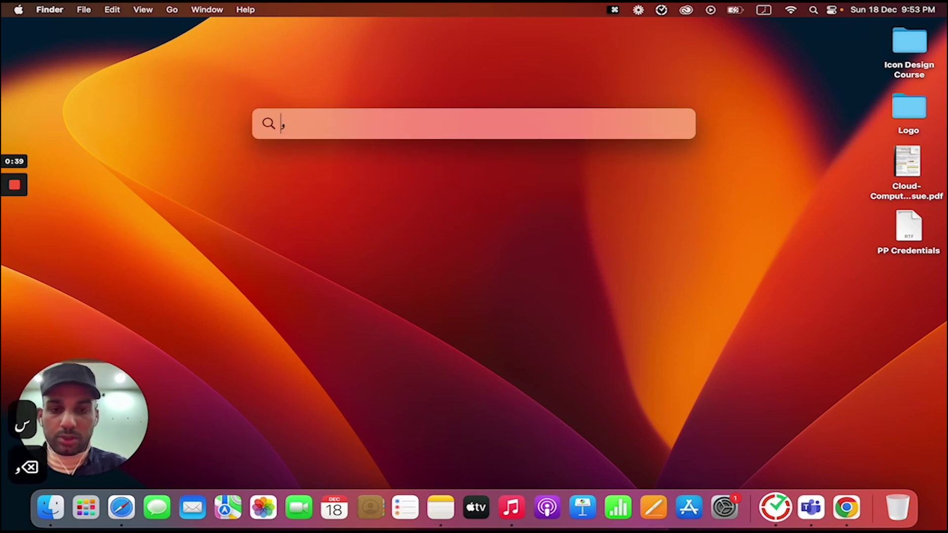
{"action": "key", "text": "BackSpace"}
- Switch the input source to English ABC and reopen Spotlight
{"action": "left_click", "coordinate": [768, 10]}
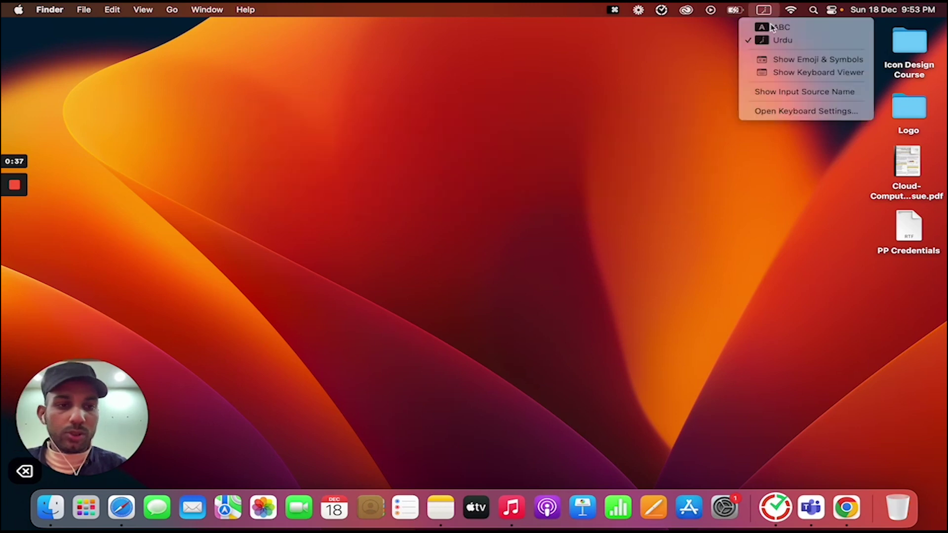
{"action": "left_click", "coordinate": [782, 28]}
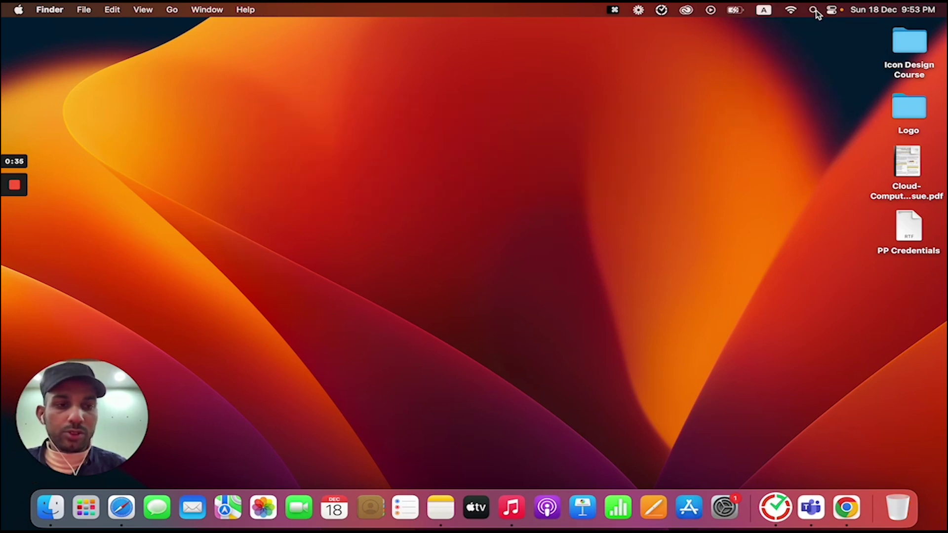
{"action": "left_click", "coordinate": [814, 10]}
{"action": "type", "text": "word"}
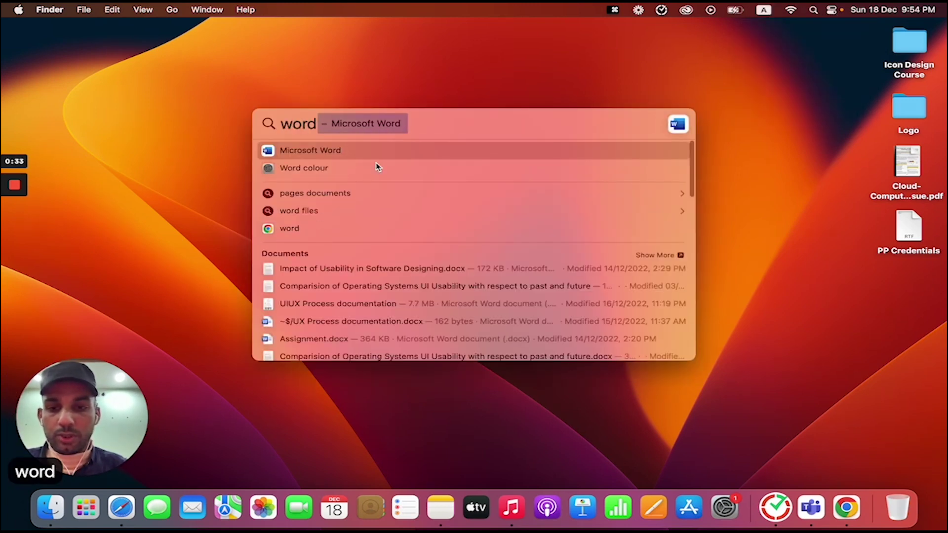
- Launch Word and open a full-screen blank Document1 from the gallery
{"action": "left_click", "coordinate": [322, 151]}
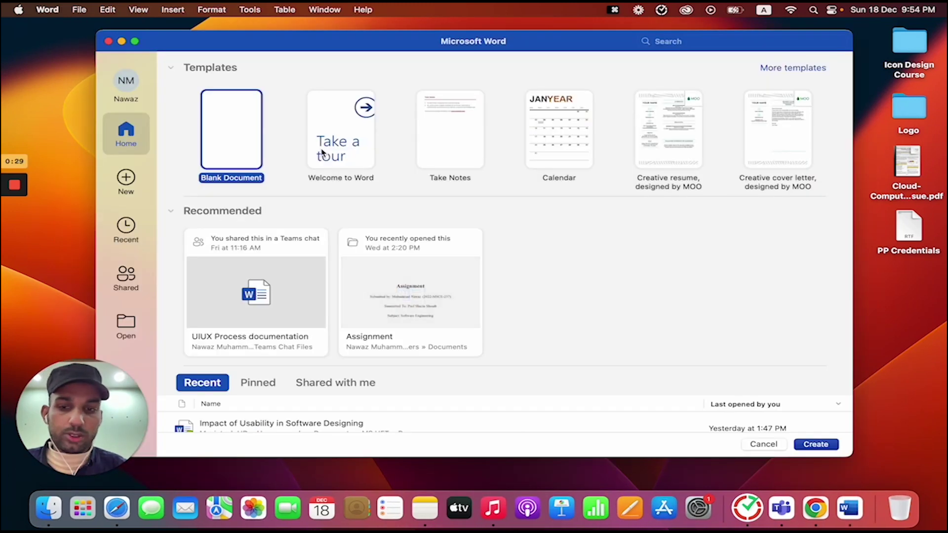
{"action": "left_click", "coordinate": [136, 42]}
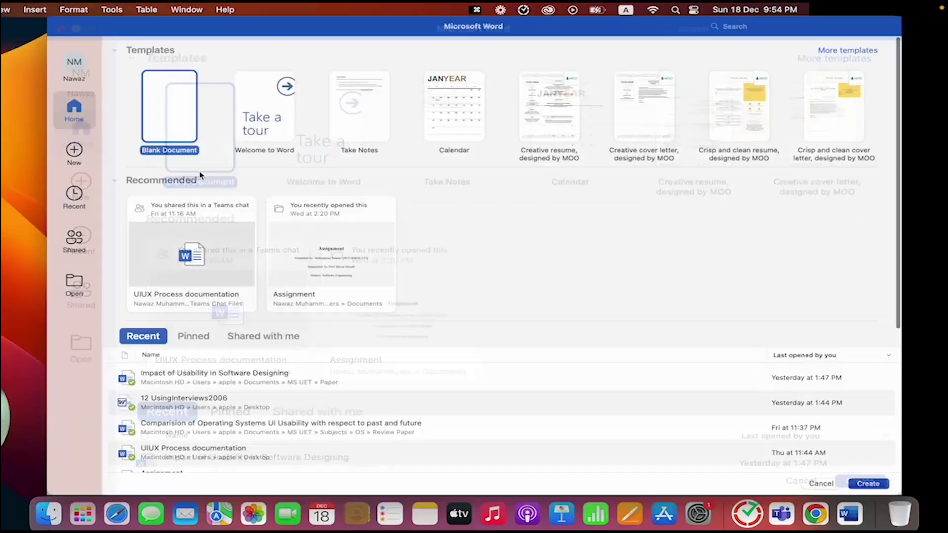
{"action": "double_click", "coordinate": [135, 129]}
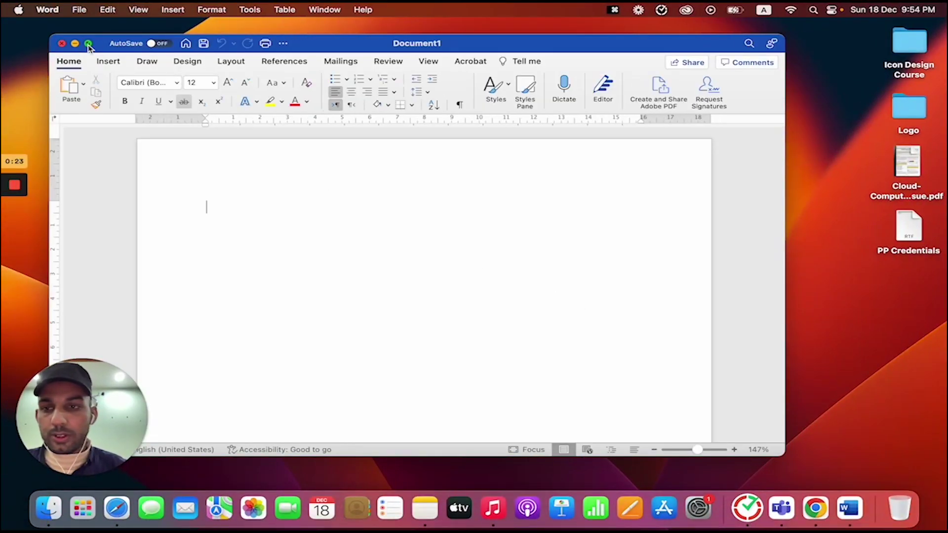
{"action": "left_click", "coordinate": [88, 45]}
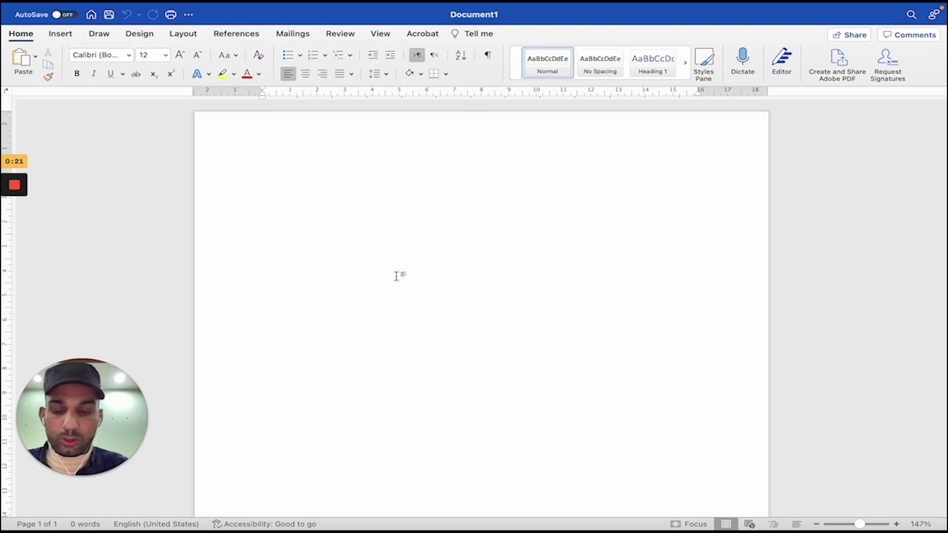
{"action": "type", "text": "ar"}
- Switch the keyboard to Urdu and write the heading اردو on its own line
{"action": "key", "text": "BackSpace"}
{"action": "key", "text": "BackSpace"}
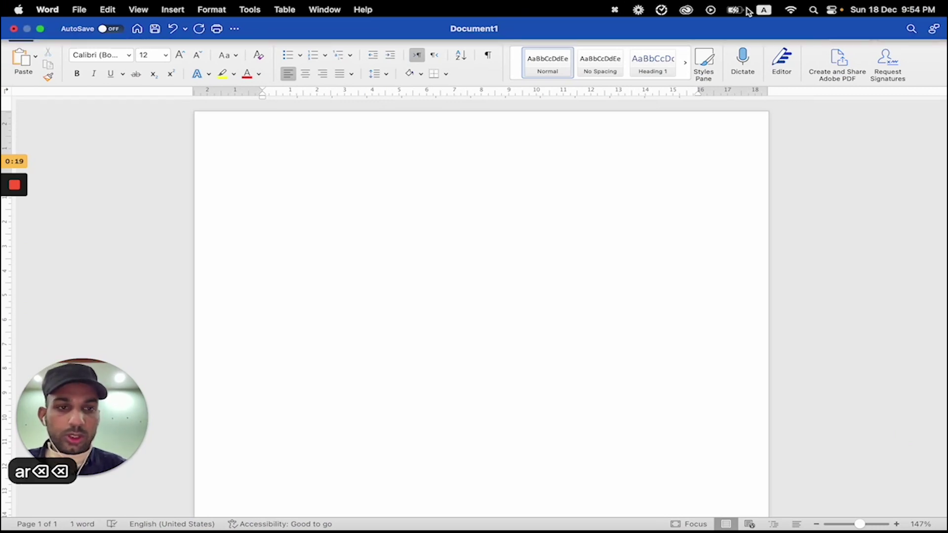
{"action": "left_click", "coordinate": [764, 9]}
{"action": "left_click", "coordinate": [781, 39]}
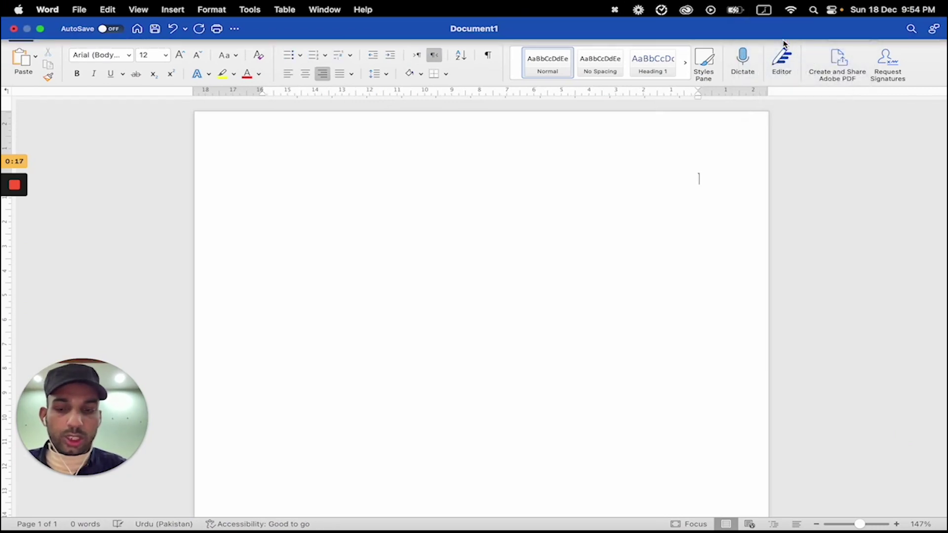
{"action": "type", "text": "اردو"}
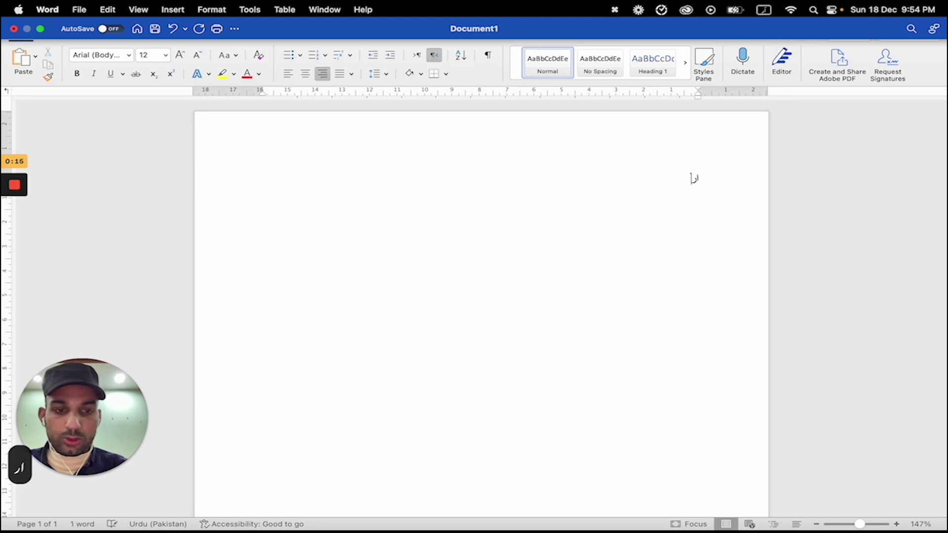
{"action": "key", "text": "Return"}
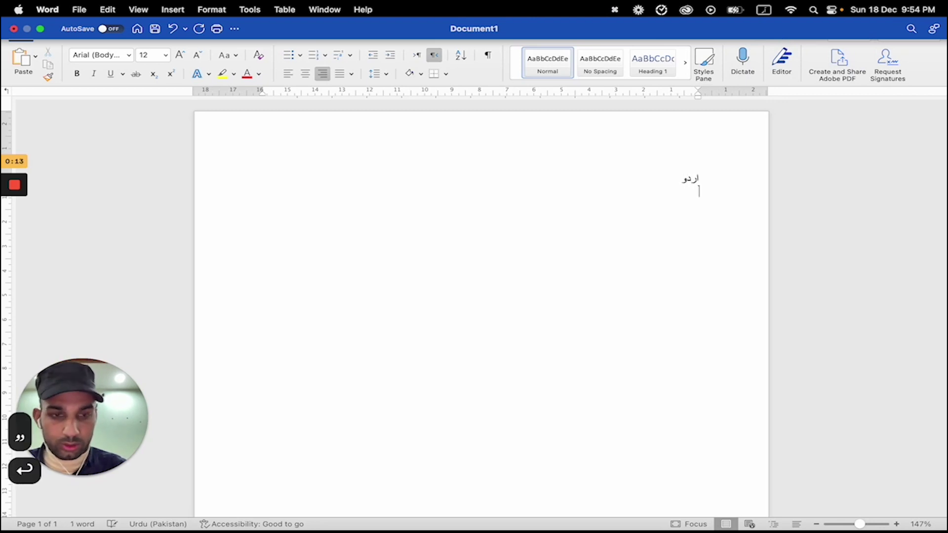
{"action": "type", "text": "م"}
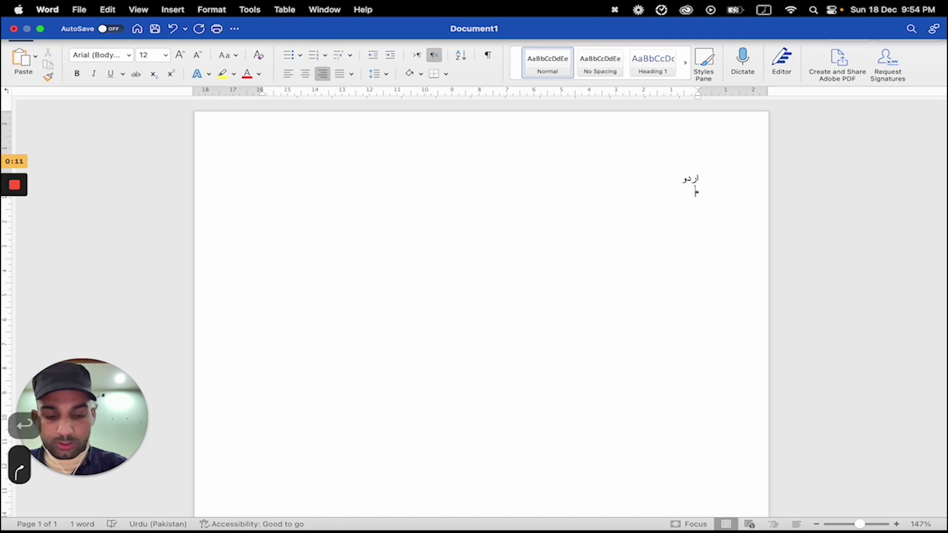
{"action": "type", "text": "جھے"}
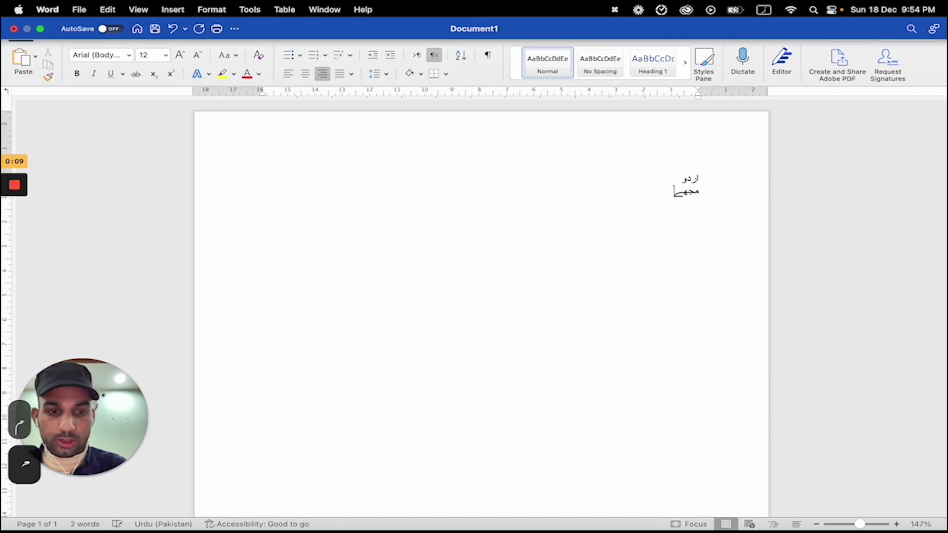
{"action": "type", "text": " پاکستان"}
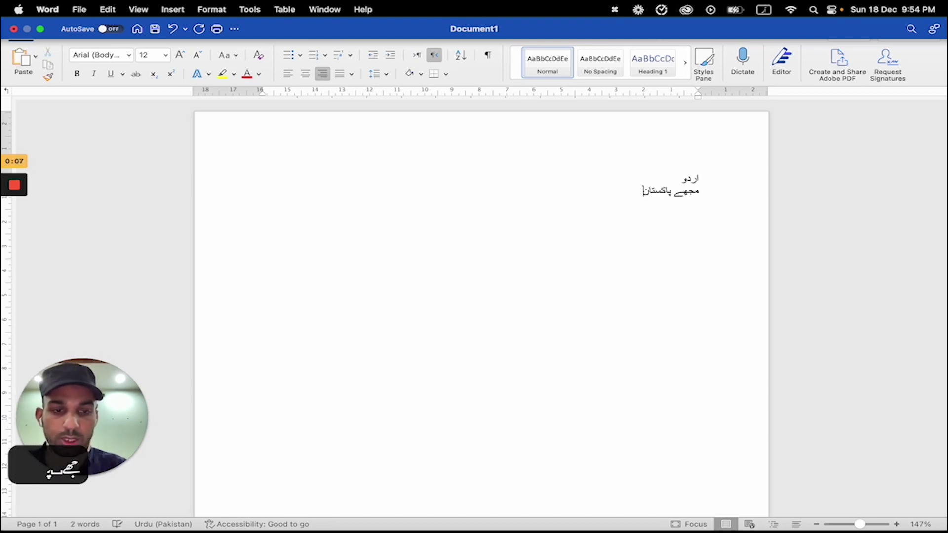
{"action": "type", "text": " سے پیا"}
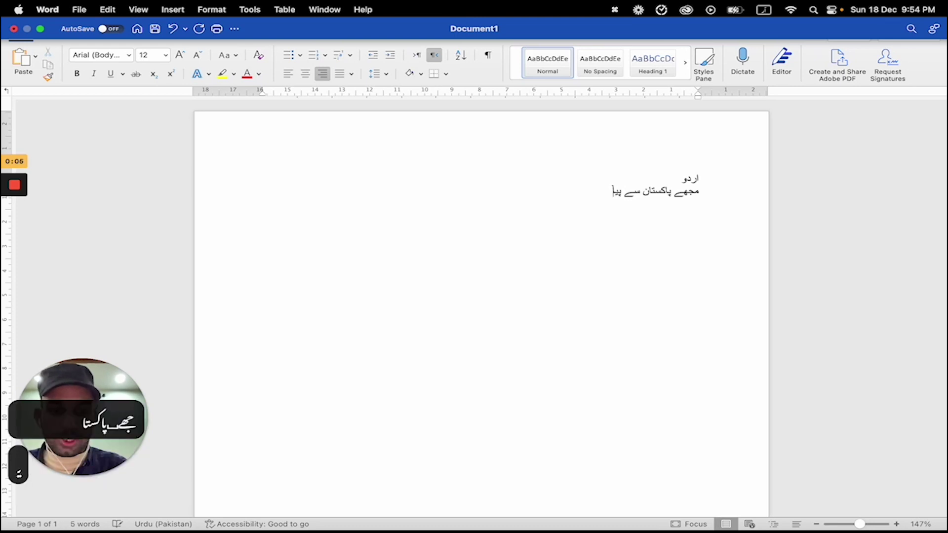
{"action": "type", "text": "ر ہے"}
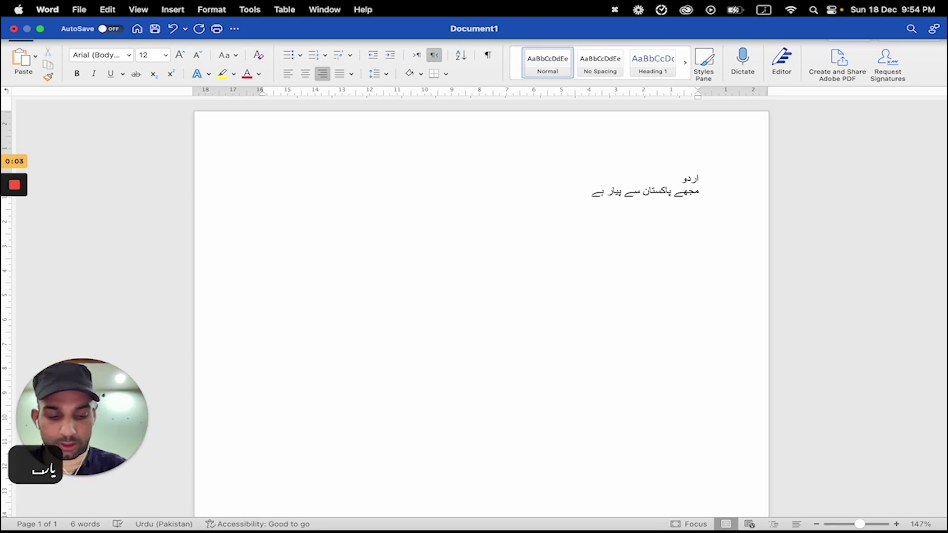
{"action": "type", "text": "۔ م"}
{"action": "type", "text": "یں مین"}
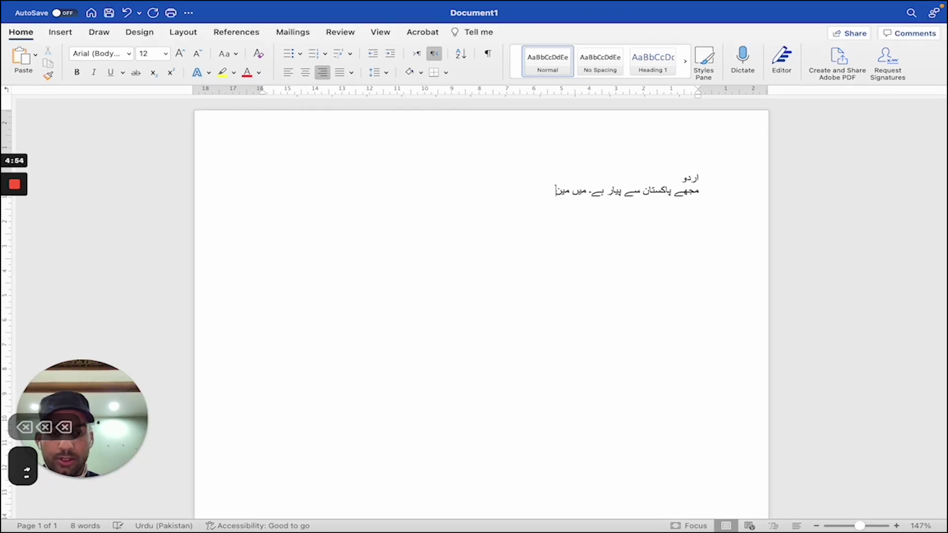
- Type the Urdu sentence about loving Pakistan, fixing typos, then add two empty lines
{"action": "key", "text": "BackSpace"}
{"action": "type", "text": "ک"}
{"action": "type", "text": " با"}
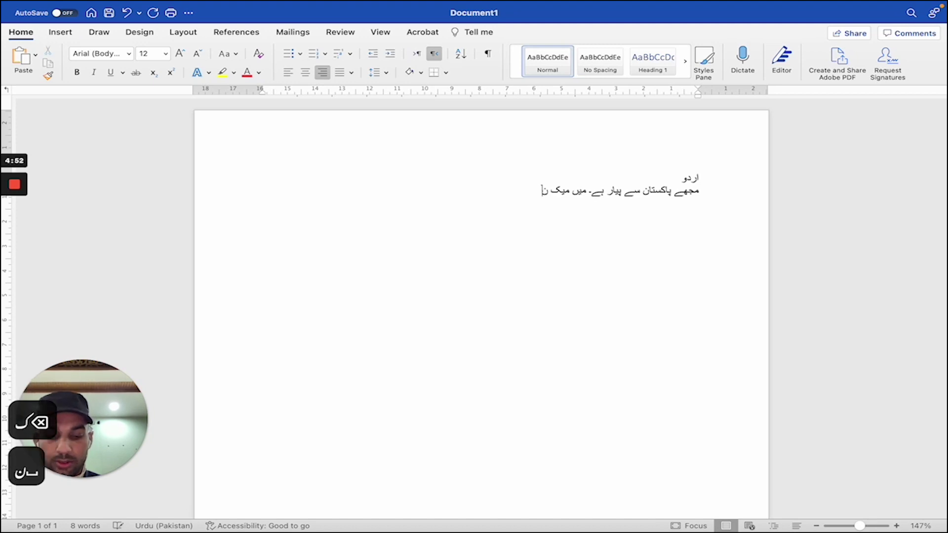
{"action": "key", "text": "BackSpace"}
{"action": "type", "text": "ک م"}
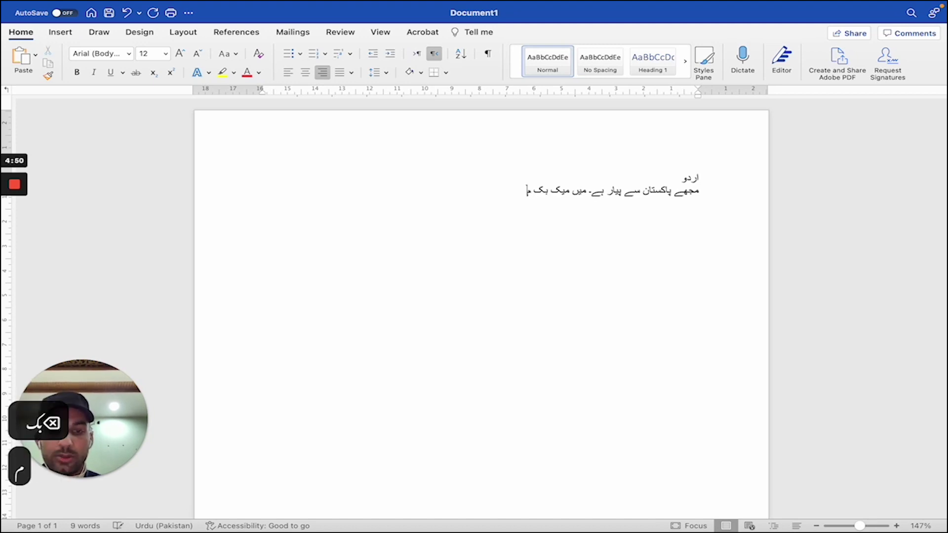
{"action": "type", "text": "یں اب ارد"}
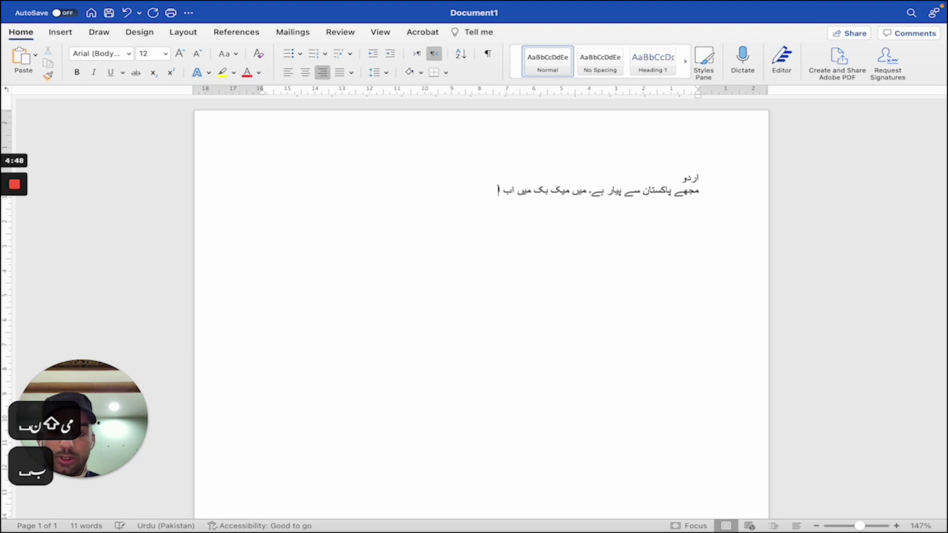
{"action": "type", "text": "و آ"}
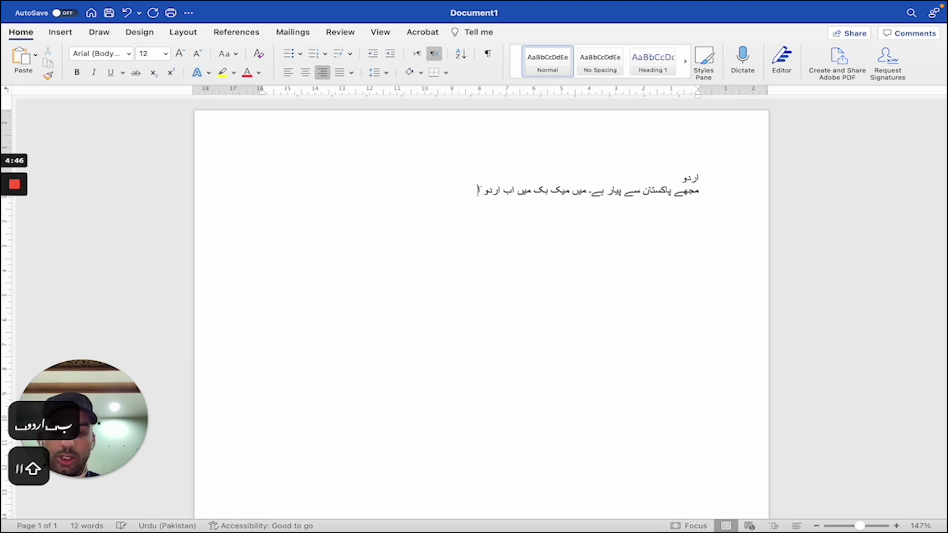
{"action": "key", "text": "BackSpace"}
{"action": "key", "text": "BackSpace"}
{"action": "key", "text": "BackSpace"}
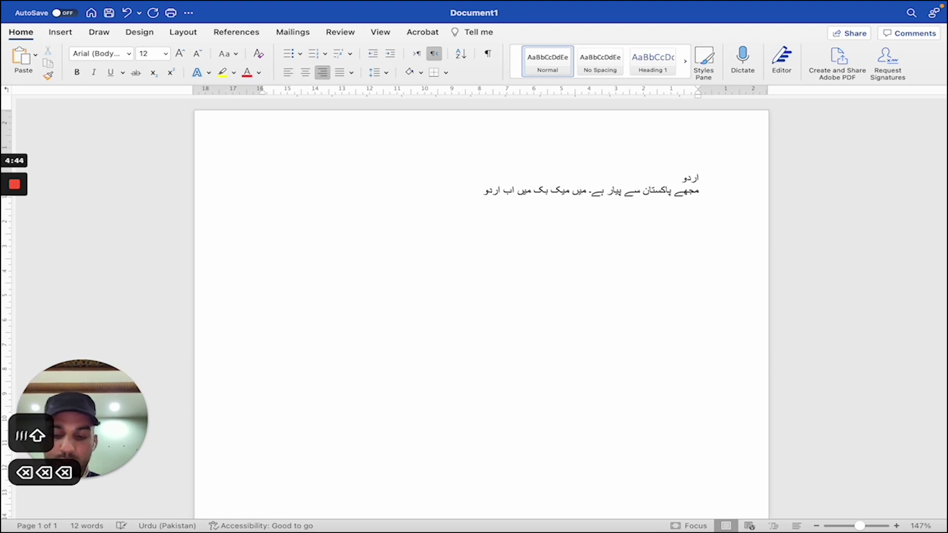
{"action": "type", "text": "اردو"}
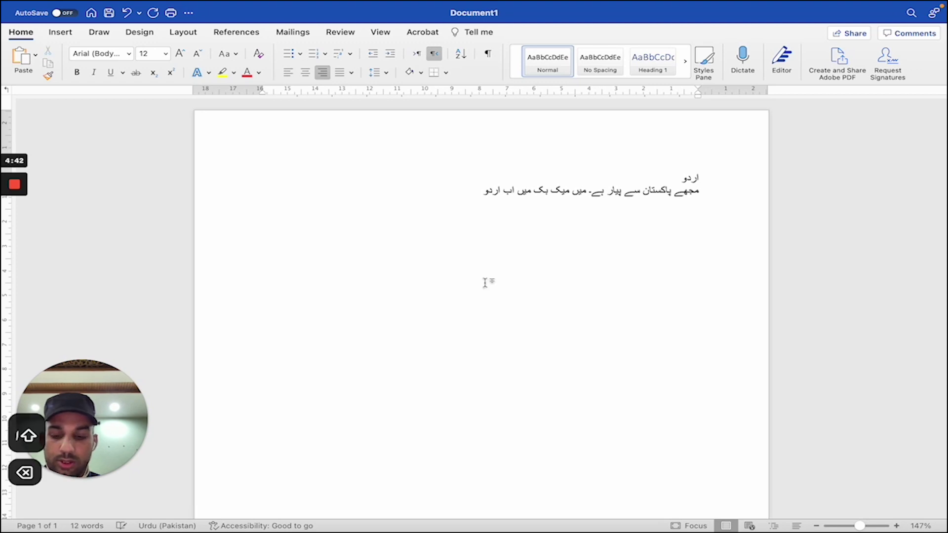
{"action": "type", "text": " اا"}
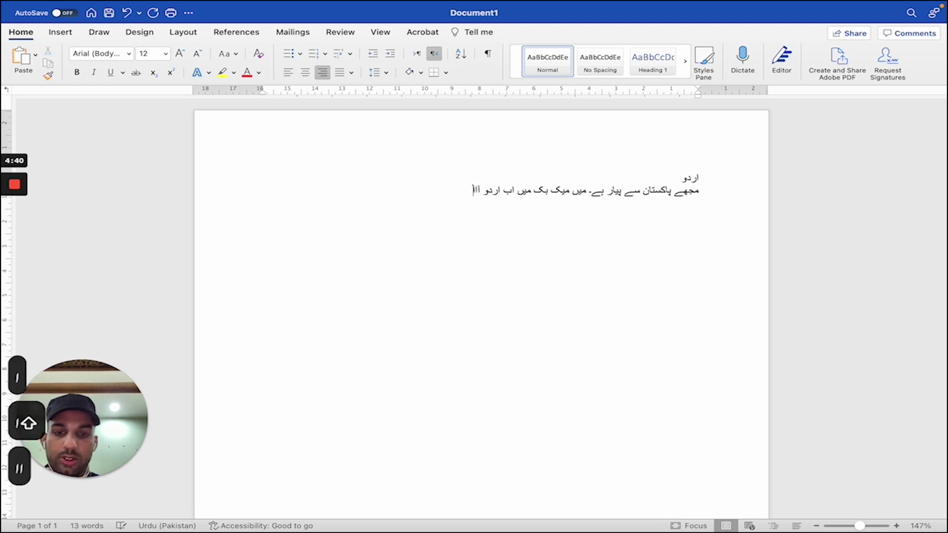
{"action": "key", "text": "BackSpace"}
{"action": "type", "text": "سانی سے"}
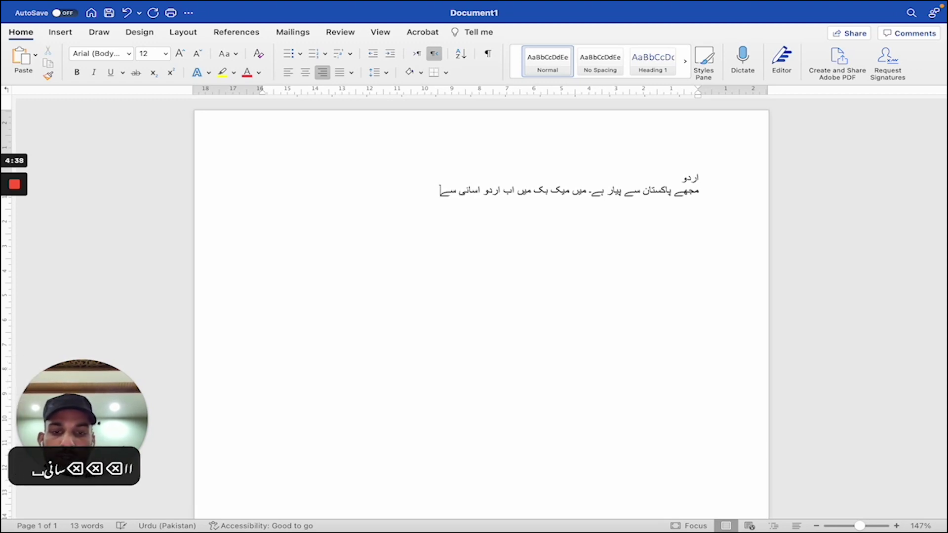
{"action": "type", "text": " لکھ"}
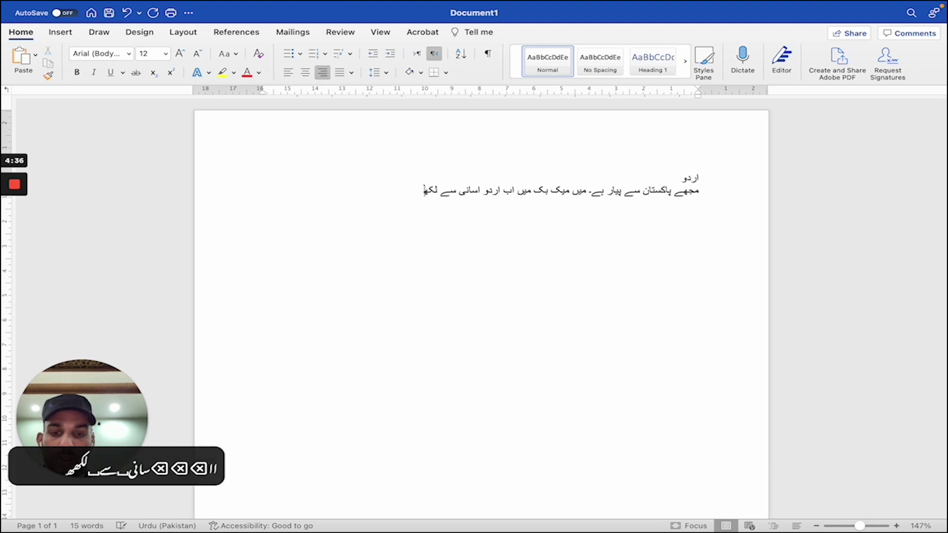
{"action": "type", "text": " سکتا"}
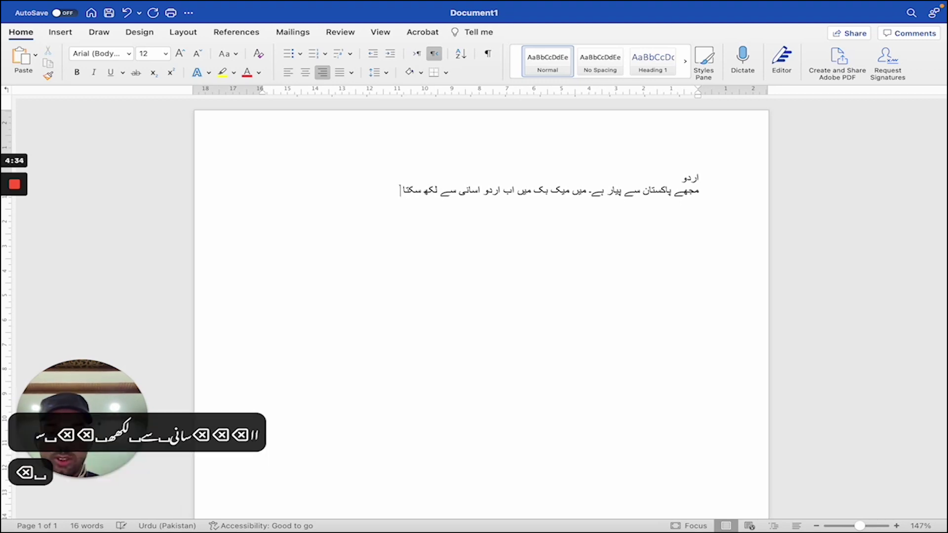
{"action": "type", "text": " ہوں"}
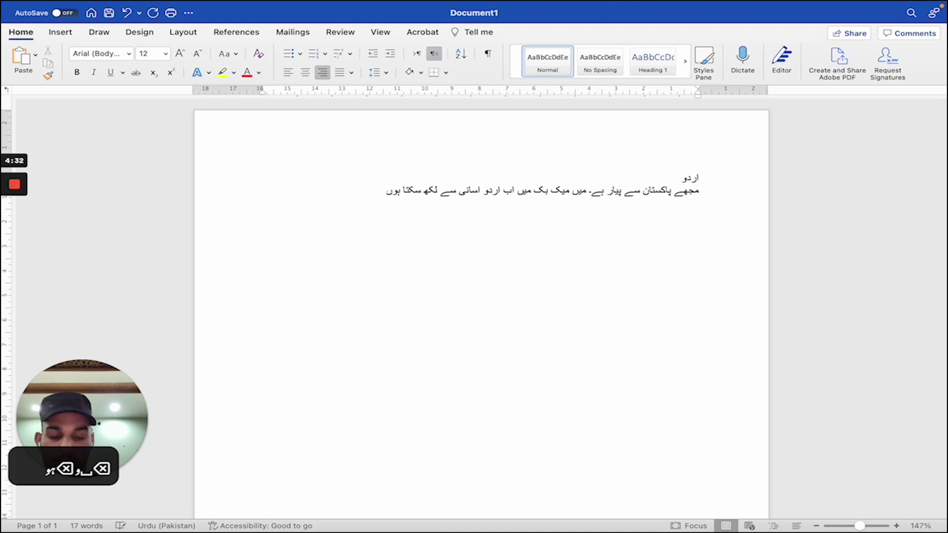
{"action": "key", "text": "Return"}
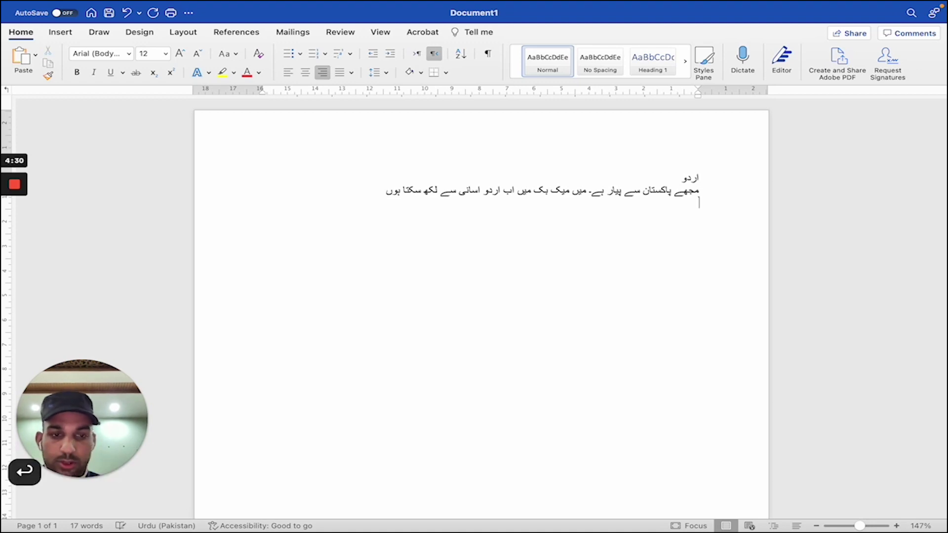
{"action": "key", "text": "Return"}
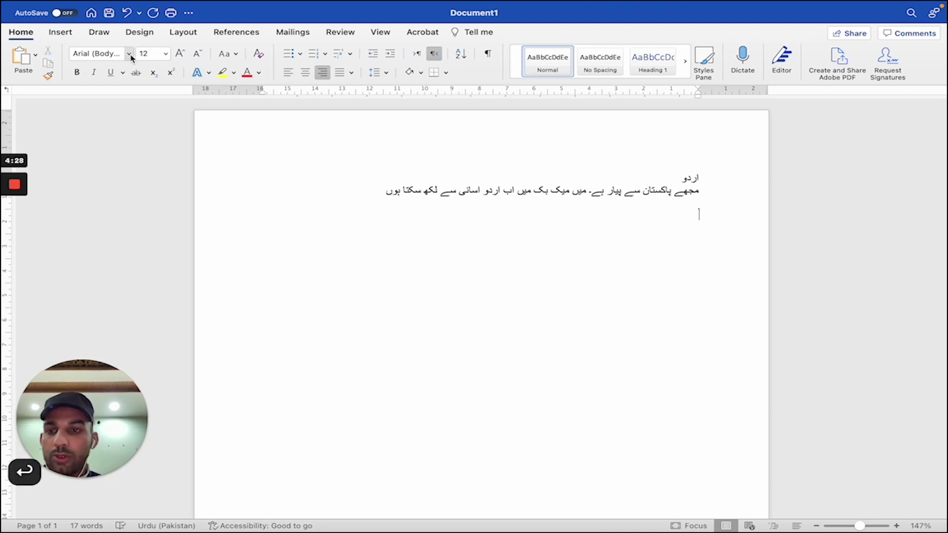
- Set the font to Jameel Noori Nastaleeq for the new پاکستان زندہ باد line
{"action": "left_click", "coordinate": [129, 53]}
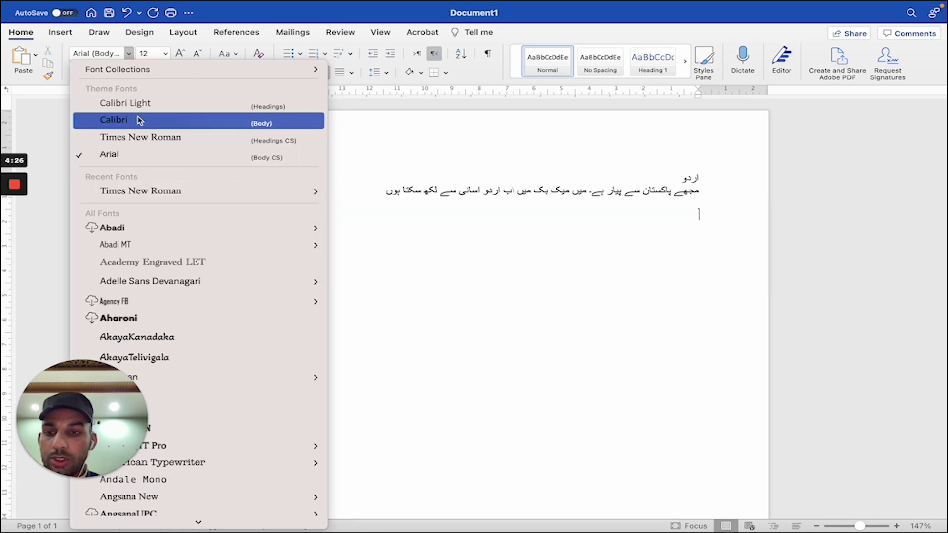
{"action": "scroll", "coordinate": [154, 257], "scroll_direction": "down", "scroll_amount": 2}
{"action": "scroll", "coordinate": [154, 261], "scroll_direction": "down", "scroll_amount": 10}
{"action": "scroll", "coordinate": [154, 261], "scroll_direction": "down", "scroll_amount": 3}
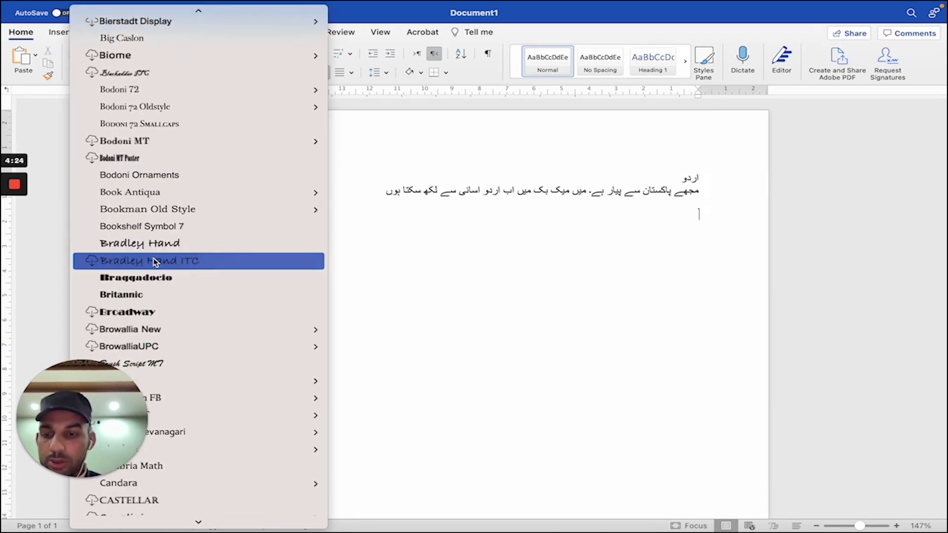
{"action": "scroll", "coordinate": [154, 261], "scroll_direction": "down", "scroll_amount": 3}
{"action": "scroll", "coordinate": [154, 261], "scroll_direction": "down", "scroll_amount": 3}
{"action": "scroll", "coordinate": [155, 263], "scroll_direction": "down", "scroll_amount": 3}
{"action": "scroll", "coordinate": [154, 262], "scroll_direction": "down", "scroll_amount": 3}
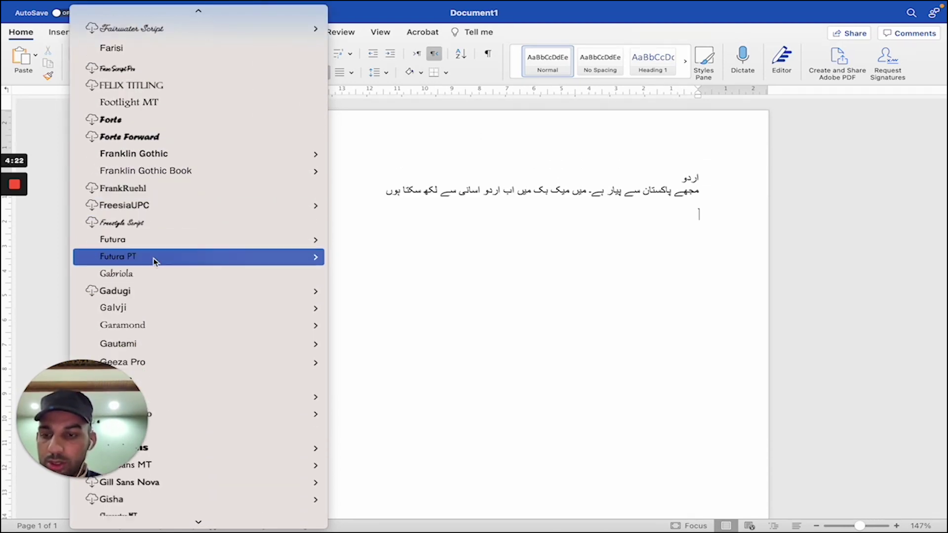
{"action": "scroll", "coordinate": [154, 262], "scroll_direction": "down", "scroll_amount": 3}
{"action": "scroll", "coordinate": [154, 262], "scroll_direction": "down", "scroll_amount": 3}
{"action": "scroll", "coordinate": [154, 262], "scroll_direction": "down", "scroll_amount": 3}
{"action": "scroll", "coordinate": [154, 262], "scroll_direction": "down", "scroll_amount": 6}
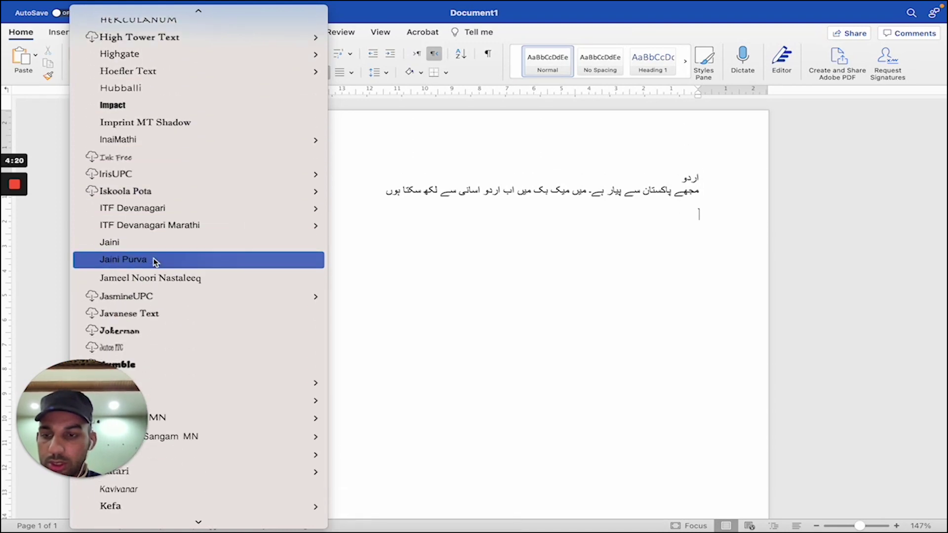
{"action": "left_click", "coordinate": [145, 280]}
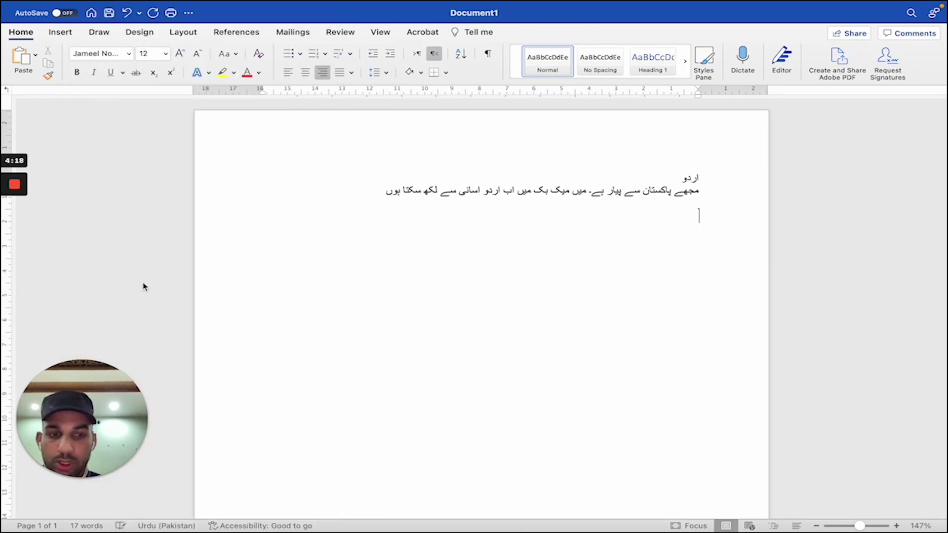
{"action": "type", "text": "پ"}
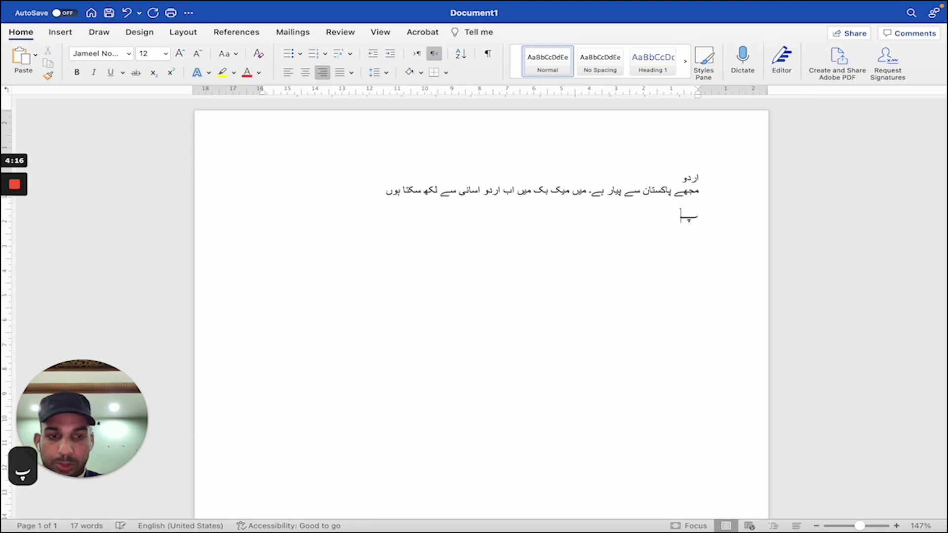
{"action": "type", "text": "اکستان ز"}
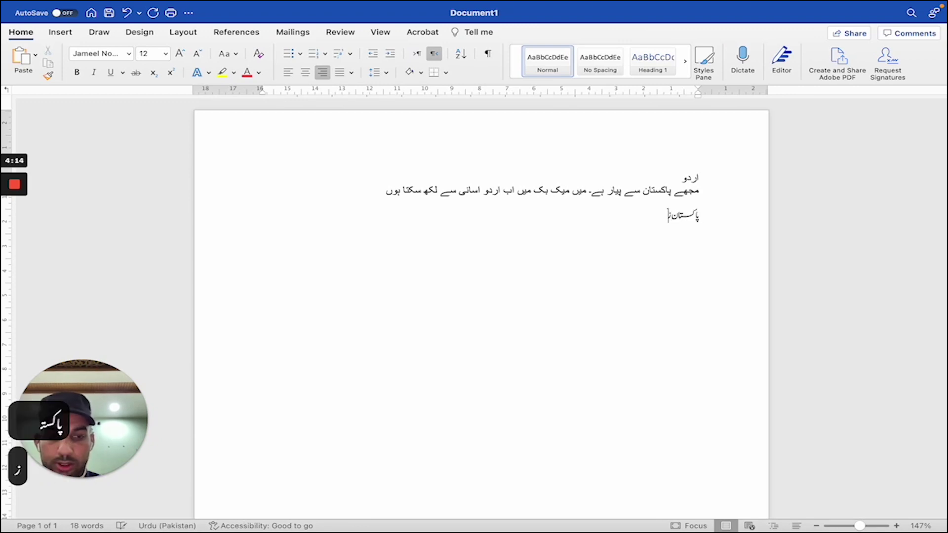
{"action": "type", "text": "ندہ باد"}
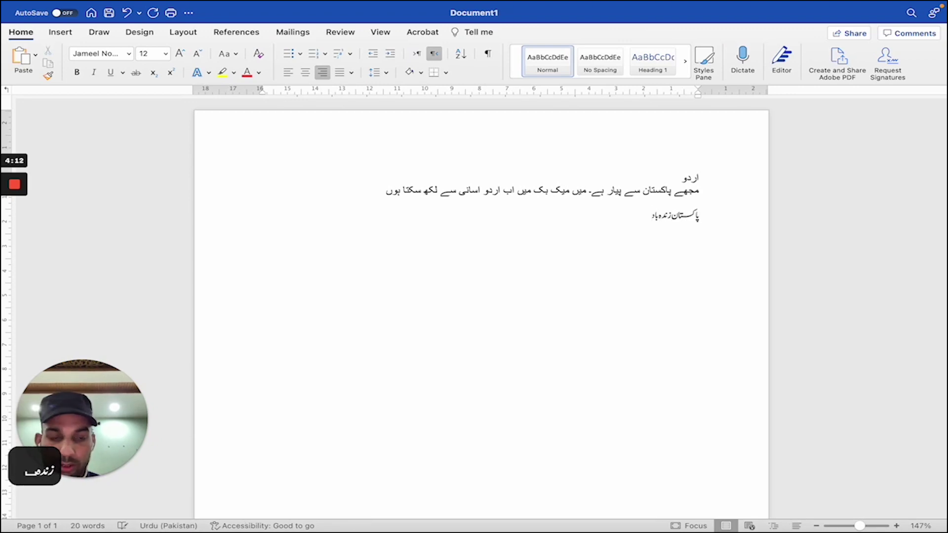
- Enlarge the پاکستان زندہ باد line to 26 pt
{"action": "triple_click", "coordinate": [676, 216]}
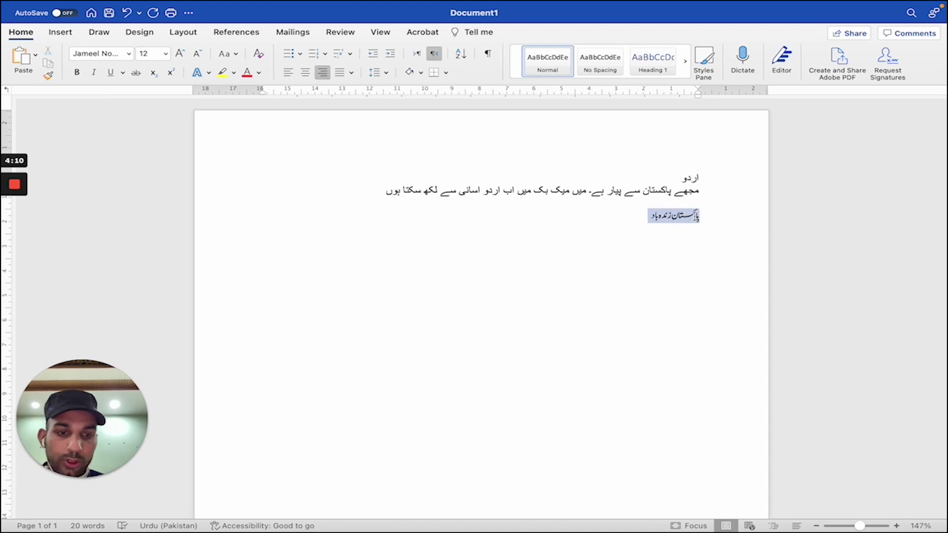
{"action": "left_click", "coordinate": [167, 54]}
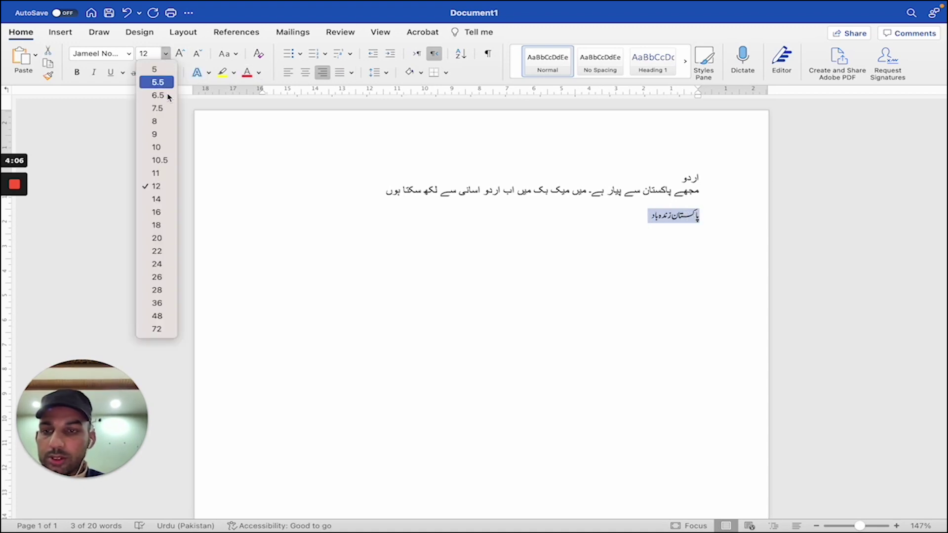
{"action": "left_click", "coordinate": [162, 230]}
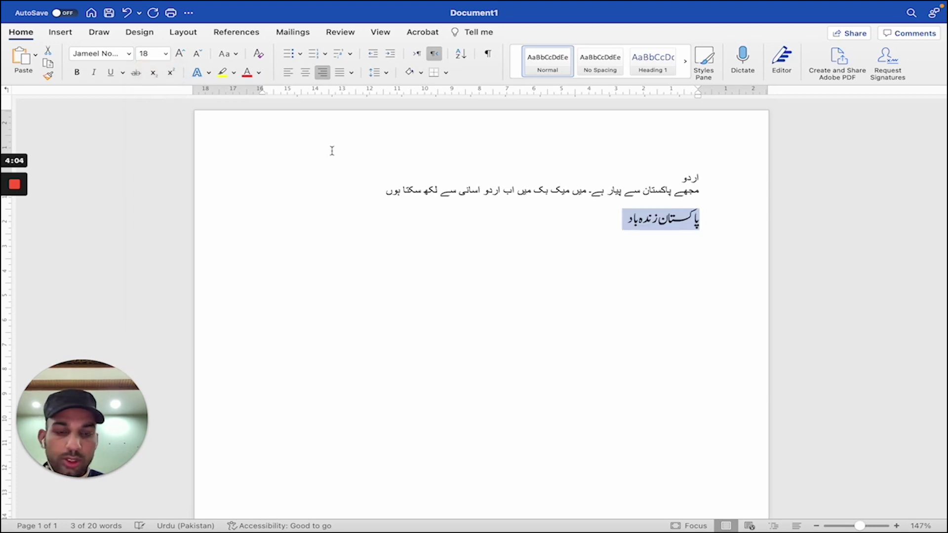
{"action": "left_click", "coordinate": [166, 54]}
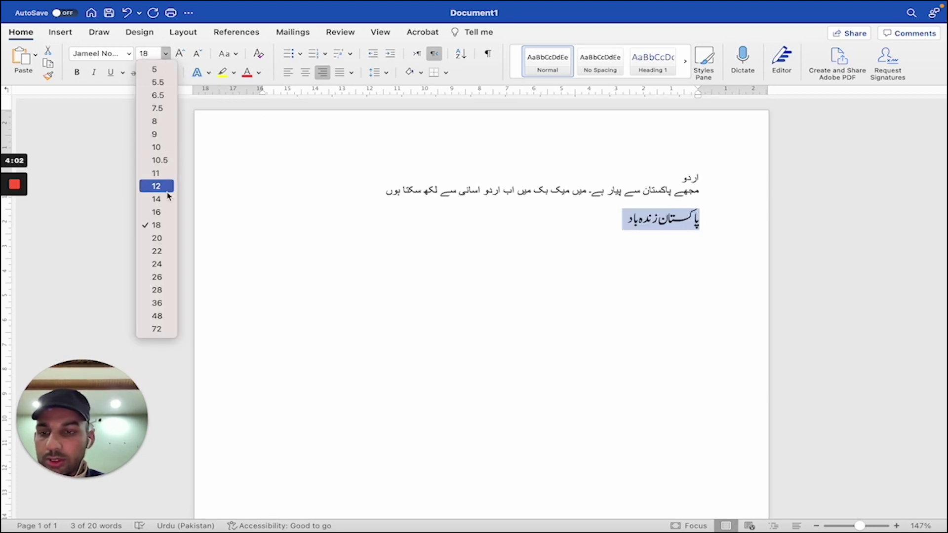
{"action": "left_click", "coordinate": [168, 276]}
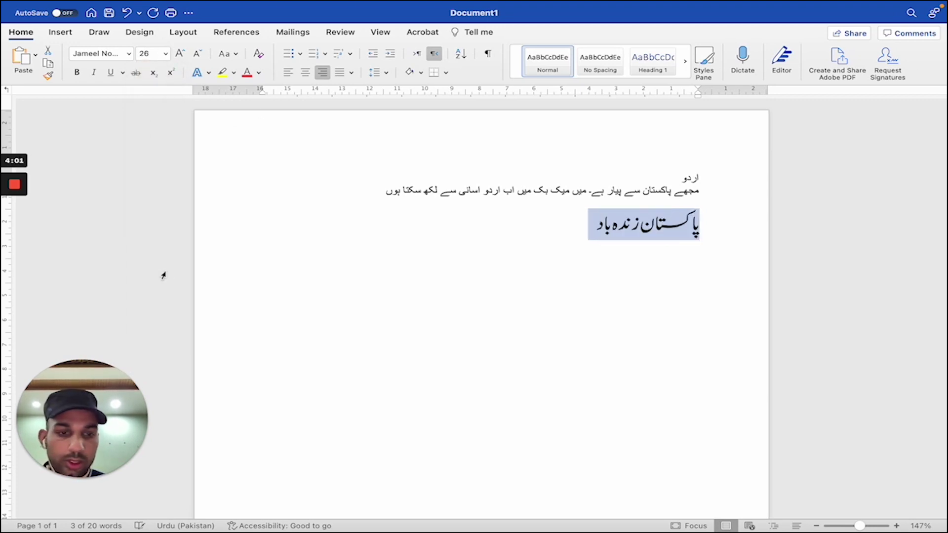
- Centre the پاکستان زندہ باد heading on the page
{"action": "left_click", "coordinate": [670, 246]}
{"action": "left_click_drag", "start_coordinate": [594, 224], "coordinate": [738, 220]}
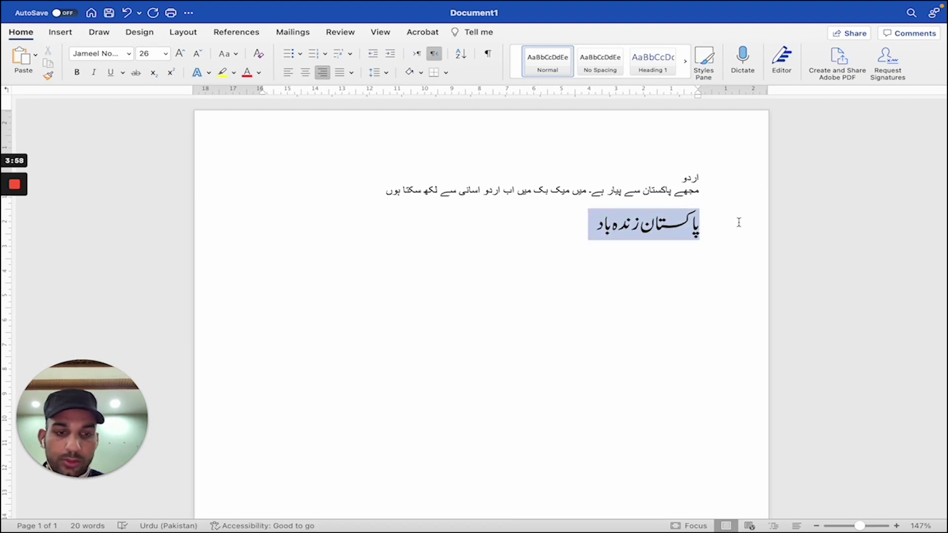
{"action": "left_click", "coordinate": [306, 74]}
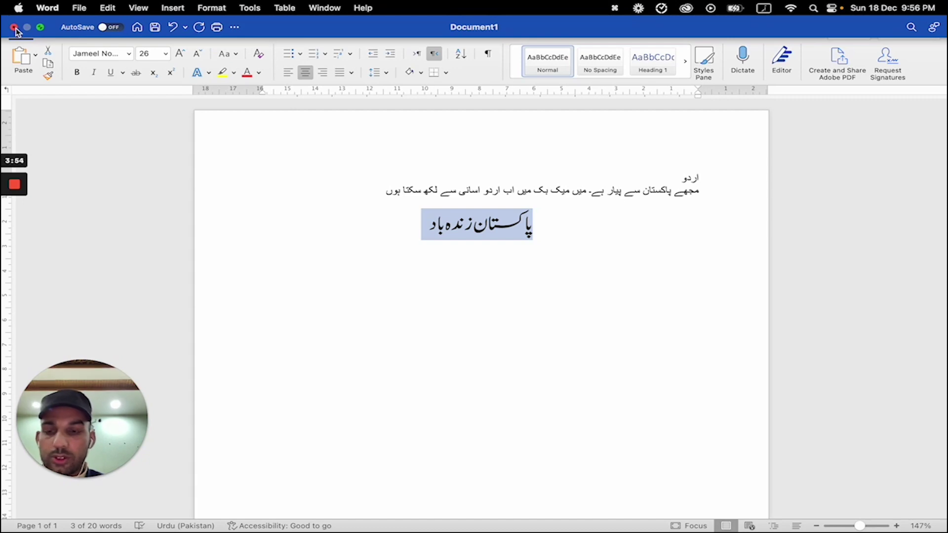
- Close Document1 in Word without saving it
{"action": "left_click", "coordinate": [15, 29]}
{"action": "left_click", "coordinate": [478, 324]}
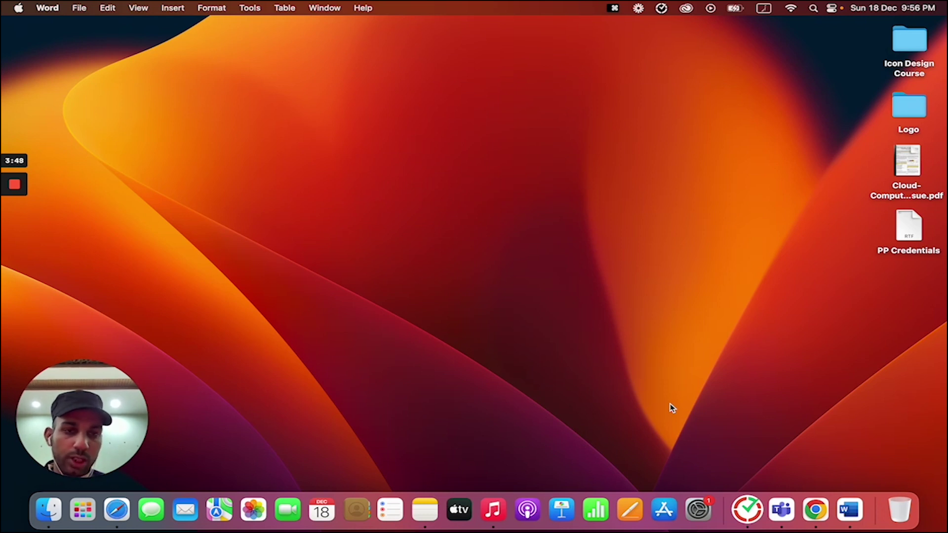
- Open Chrome maximised with the Person 1 profile and Google search پاکستان
{"action": "left_click", "coordinate": [816, 509]}
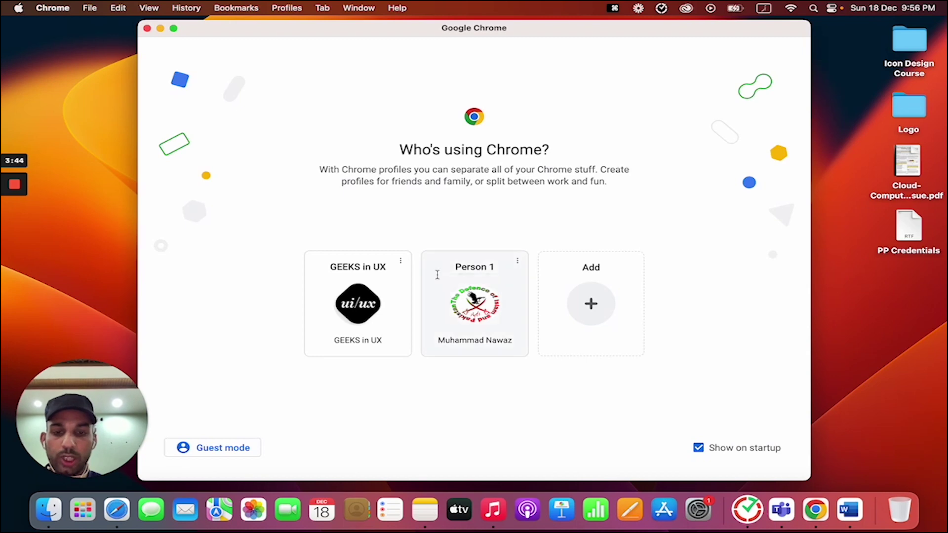
{"action": "left_click", "coordinate": [472, 304]}
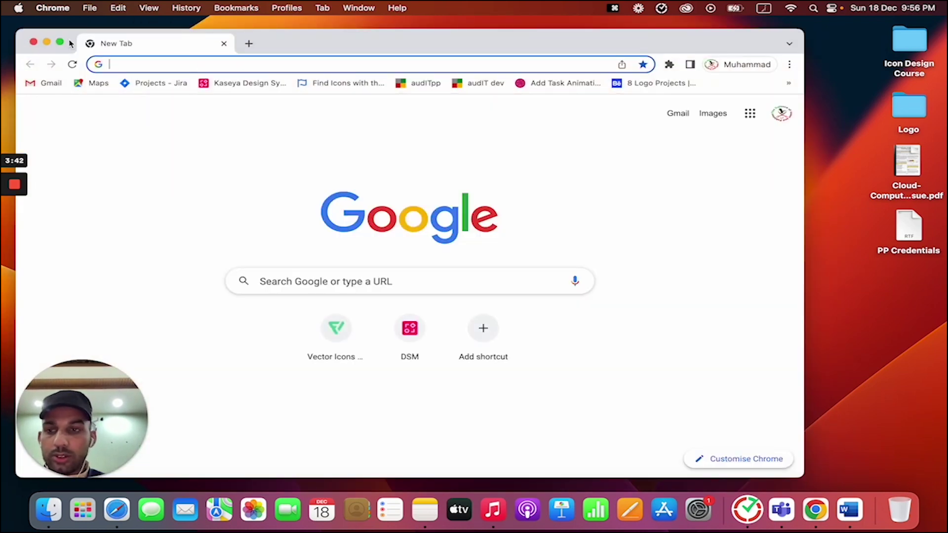
{"action": "left_click", "coordinate": [62, 43]}
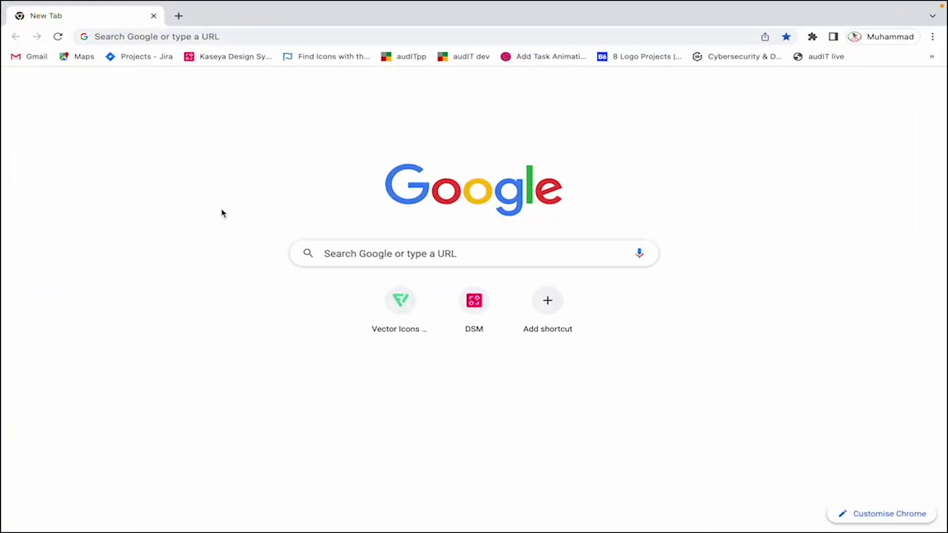
{"action": "left_click", "coordinate": [200, 38]}
{"action": "type", "text": "پڑ"}
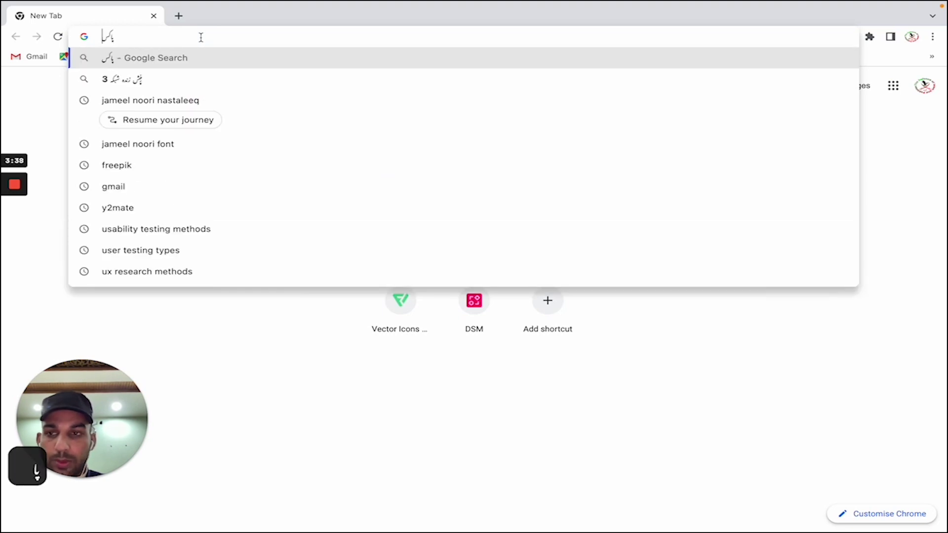
{"action": "type", "text": "کستان"}
{"action": "key", "text": "Return"}
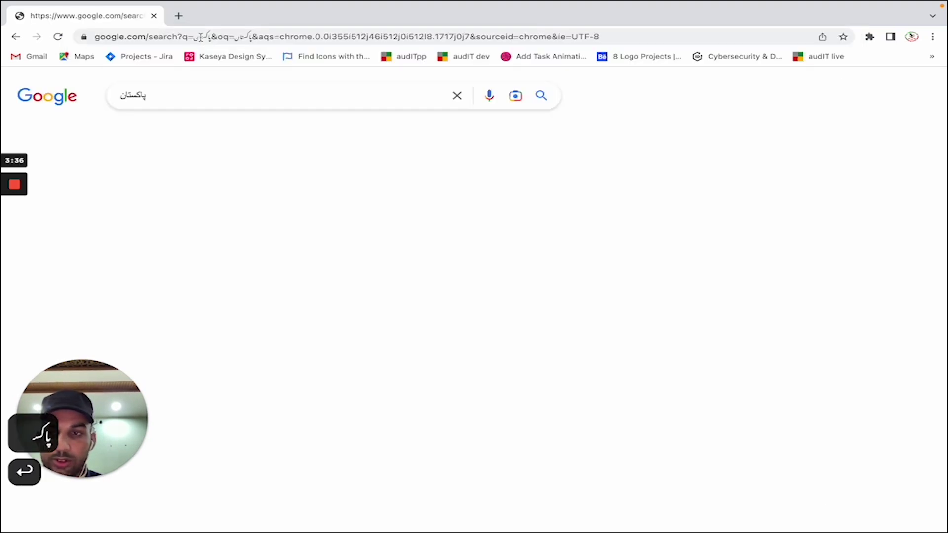
{"action": "scroll", "coordinate": [361, 310], "scroll_direction": "down", "scroll_amount": 2}
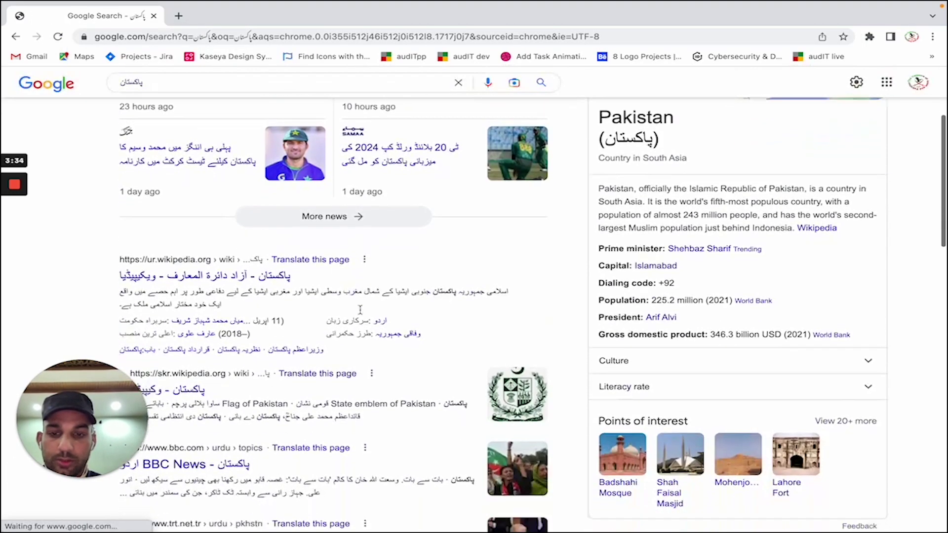
{"action": "scroll", "coordinate": [360, 311], "scroll_direction": "down", "scroll_amount": 2}
{"action": "scroll", "coordinate": [360, 310], "scroll_direction": "down", "scroll_amount": 1}
{"action": "scroll", "coordinate": [361, 314], "scroll_direction": "down", "scroll_amount": 1}
{"action": "scroll", "coordinate": [360, 313], "scroll_direction": "up", "scroll_amount": 2}
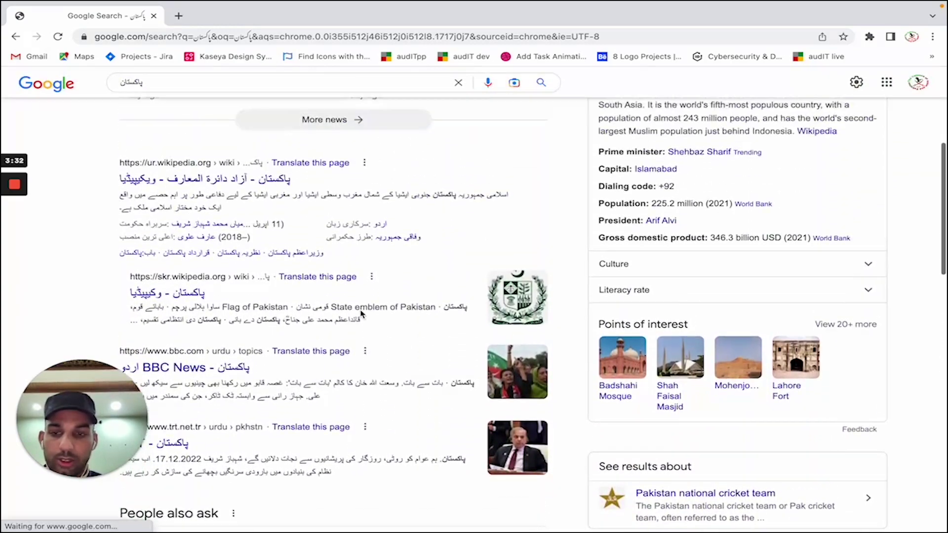
{"action": "scroll", "coordinate": [362, 315], "scroll_direction": "up", "scroll_amount": 4}
{"action": "scroll", "coordinate": [362, 314], "scroll_direction": "down", "scroll_amount": 1}
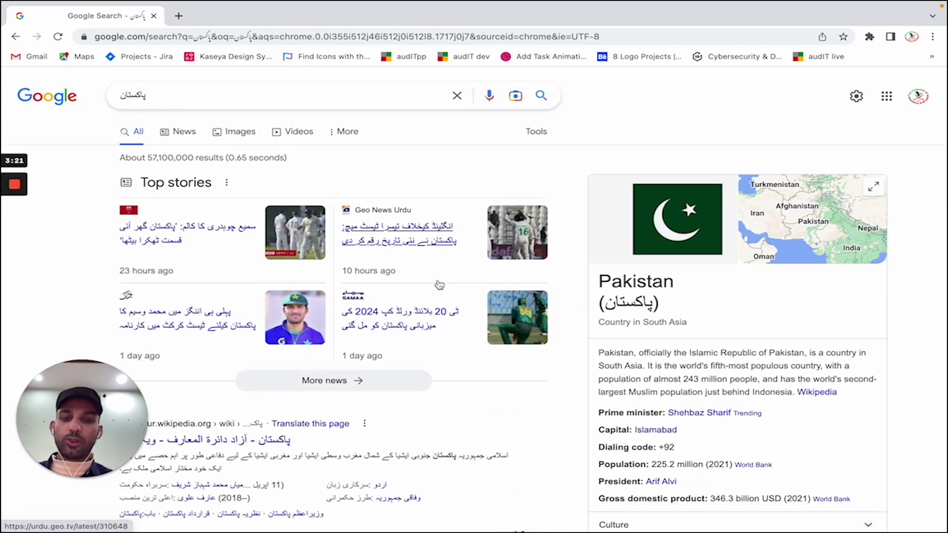